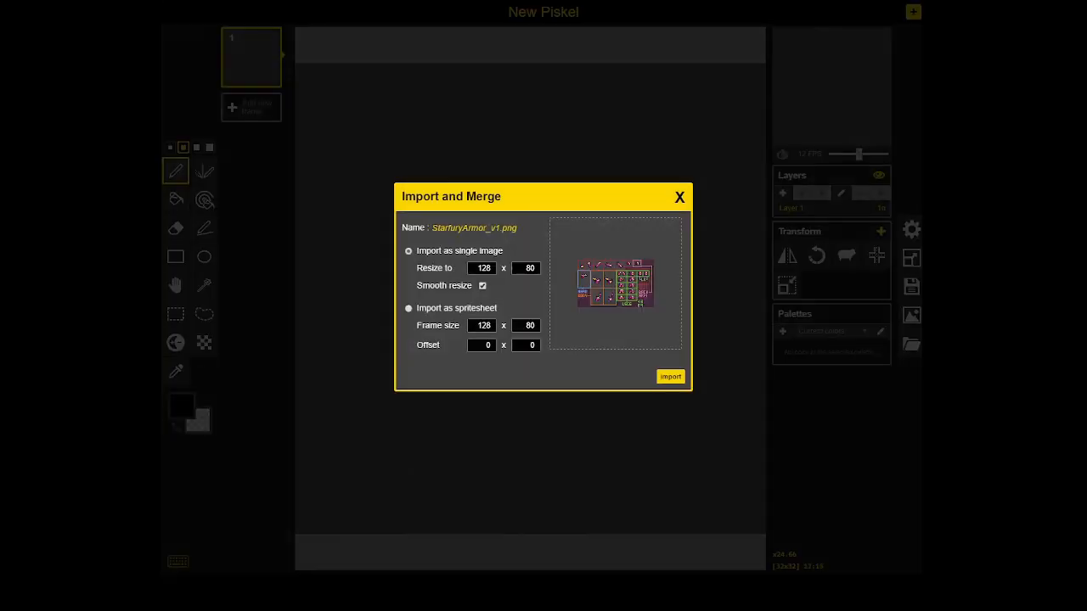
Step: Import StarfuryArmor_v1.png as a spritesheet with a 128 x 80 frame size and 0, 0 offset
left_click(491, 309)
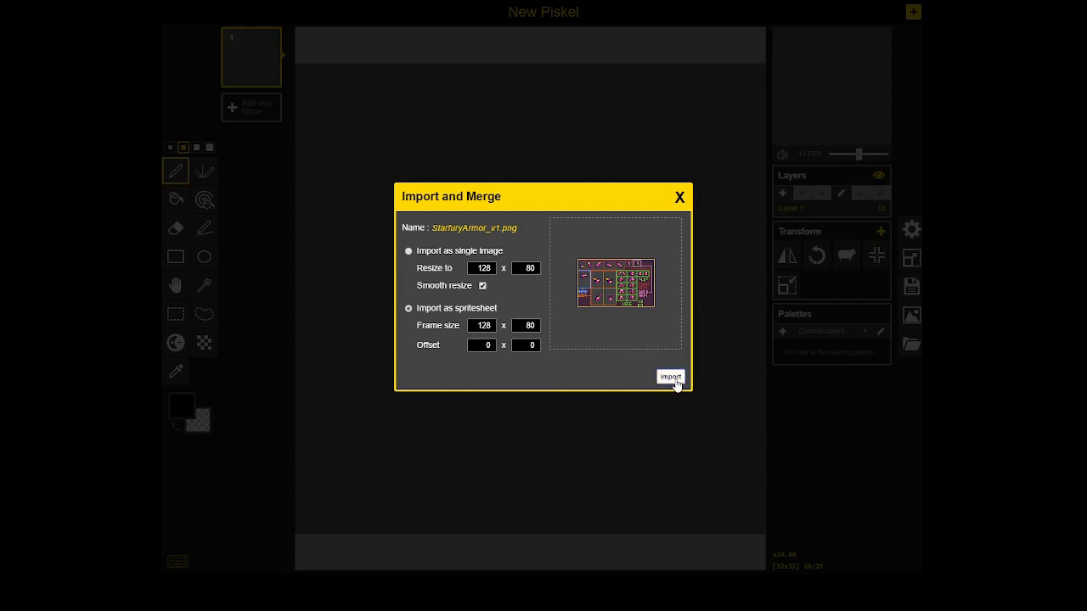
left_click(671, 377)
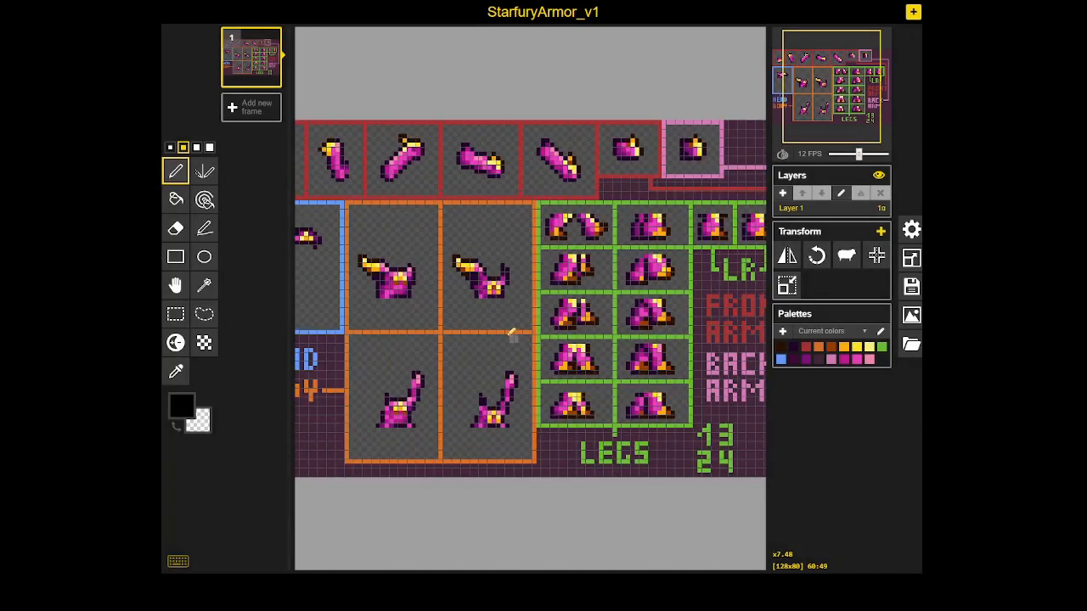
Step: Examine the armor template's head, body, legs, front arm and back arm sections across the whole sheet
scroll(512, 334, "up", 4)
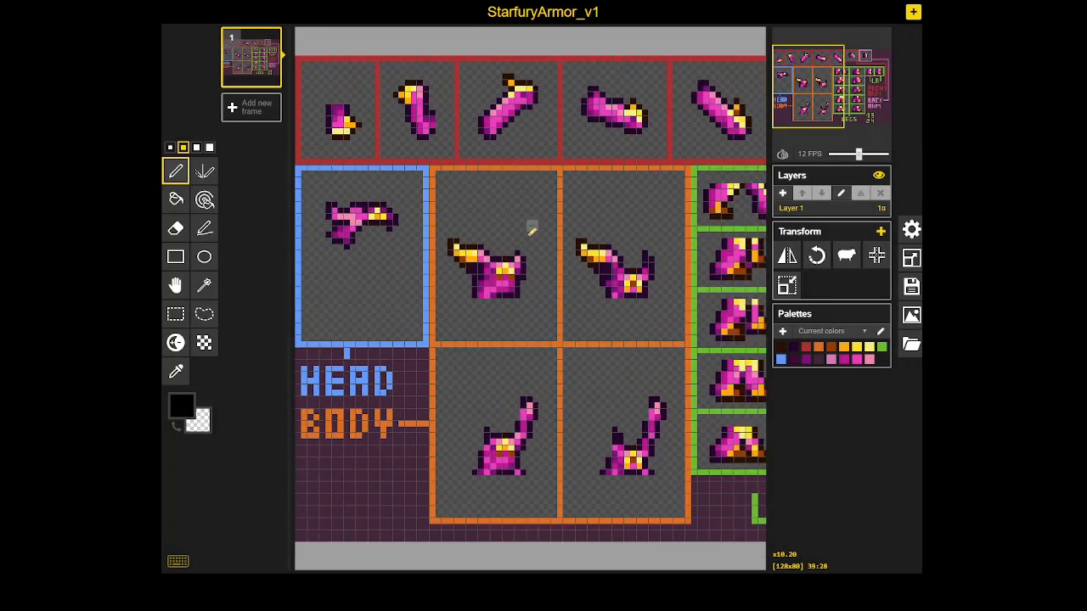
scroll(530, 235, "down", 3)
scroll(594, 242, "up", 3)
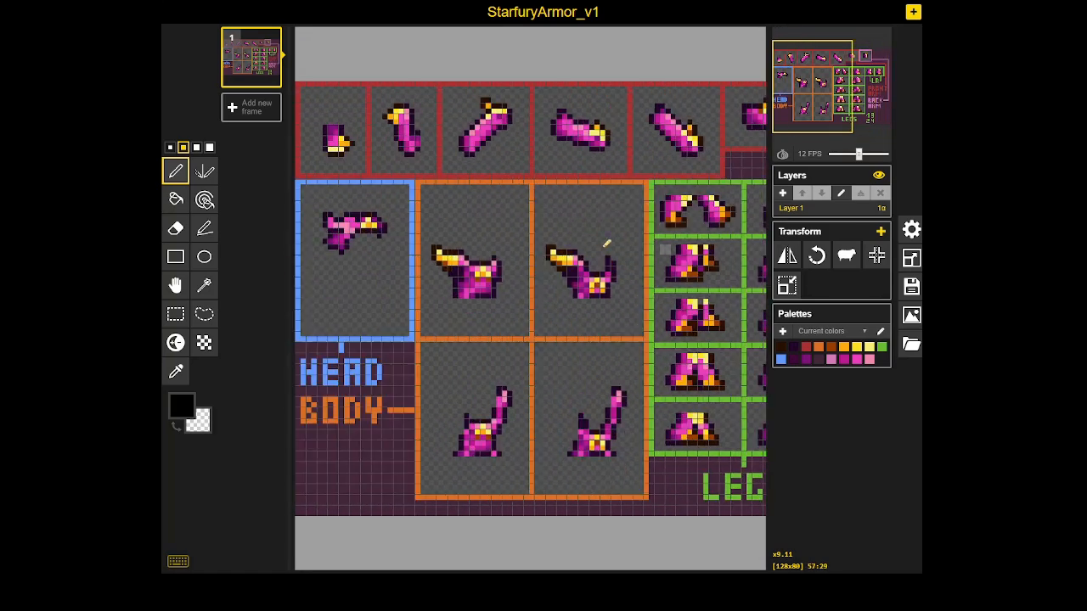
scroll(521, 252, "up", 2)
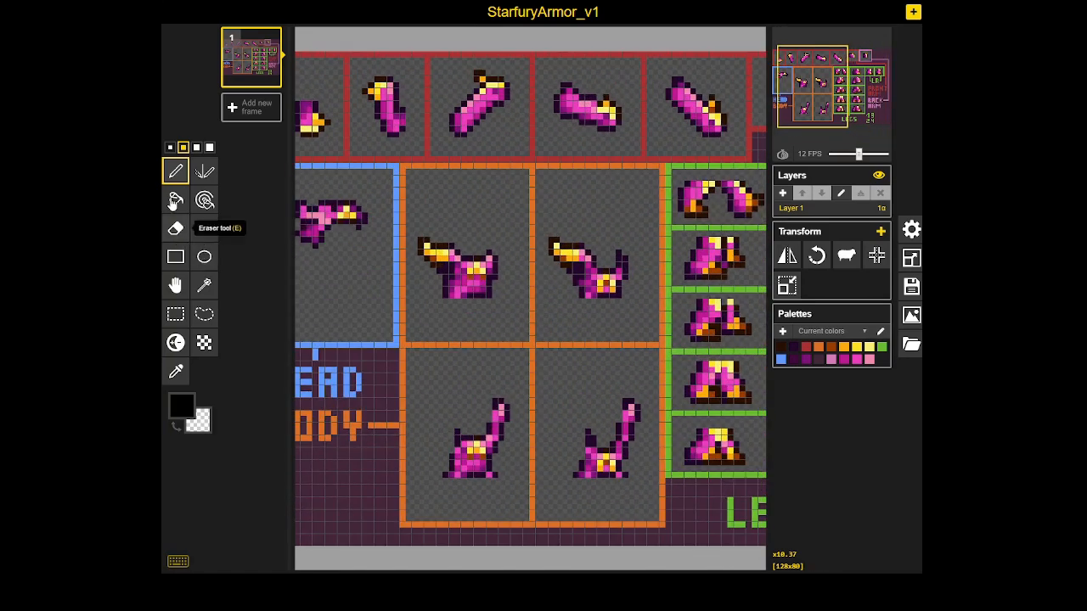
left_click_drag(423, 106, 470, 106)
left_click(170, 148)
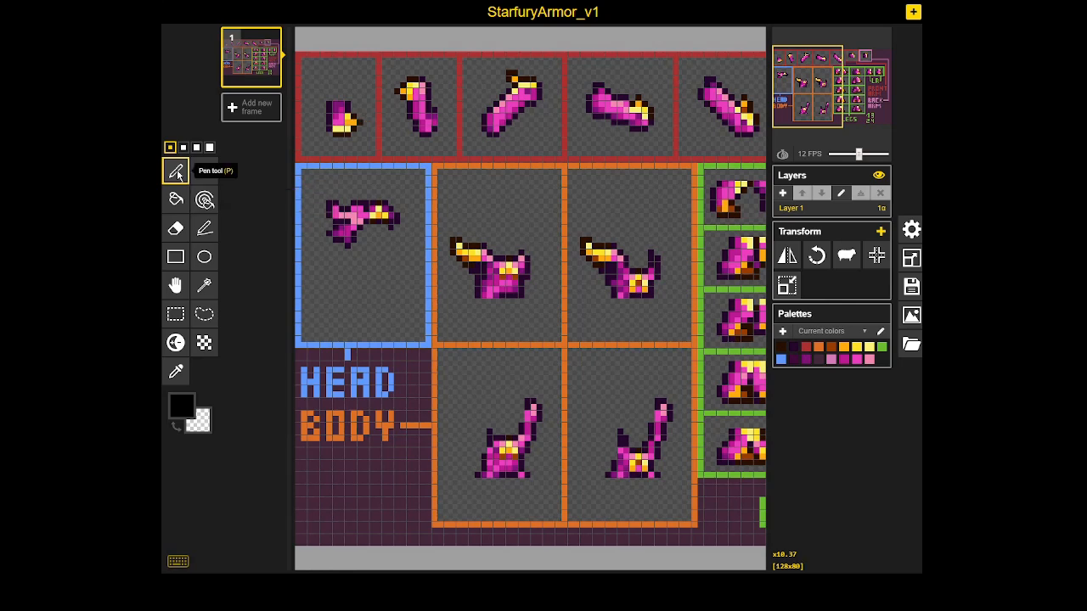
left_click_drag(353, 126, 381, 126)
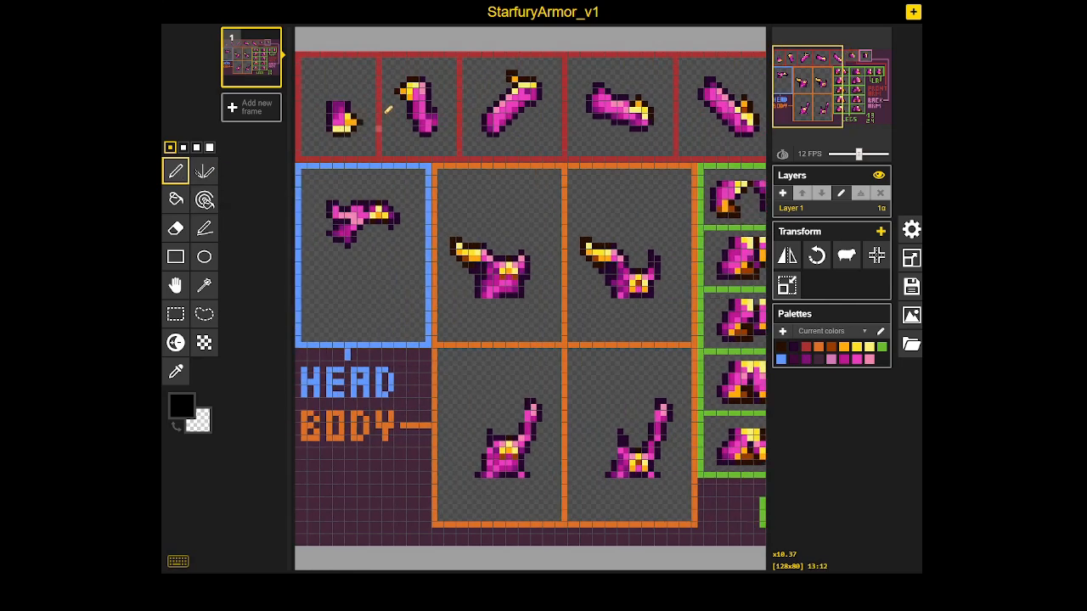
left_click_drag(715, 120, 394, 104)
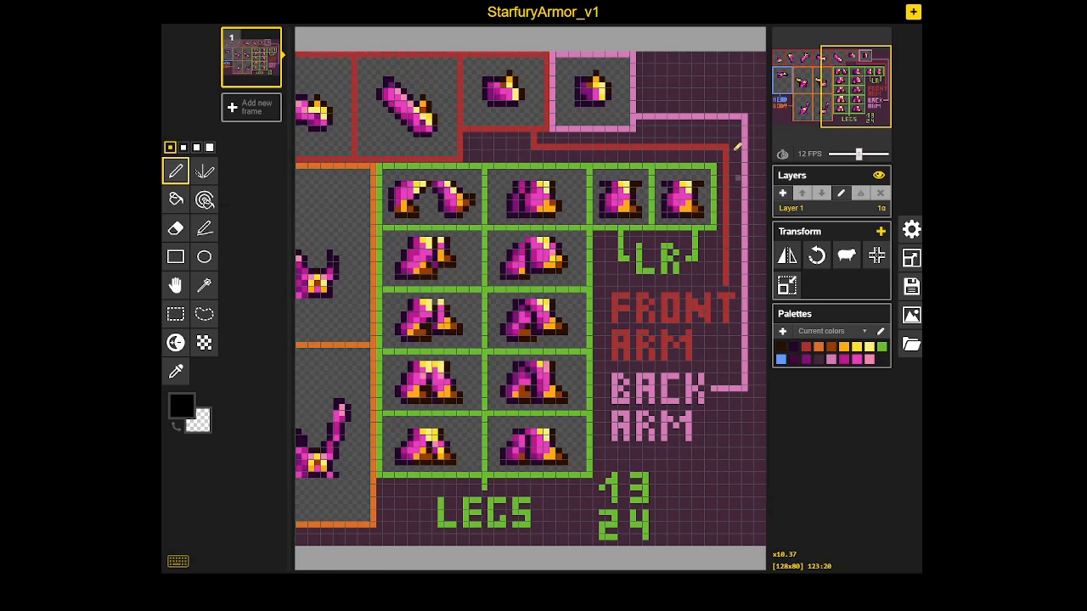
left_click_drag(662, 253, 690, 215)
mouse_move(516, 346)
left_mouse_down()
mouse_move(569, 320)
mouse_move(627, 254)
left_mouse_up()
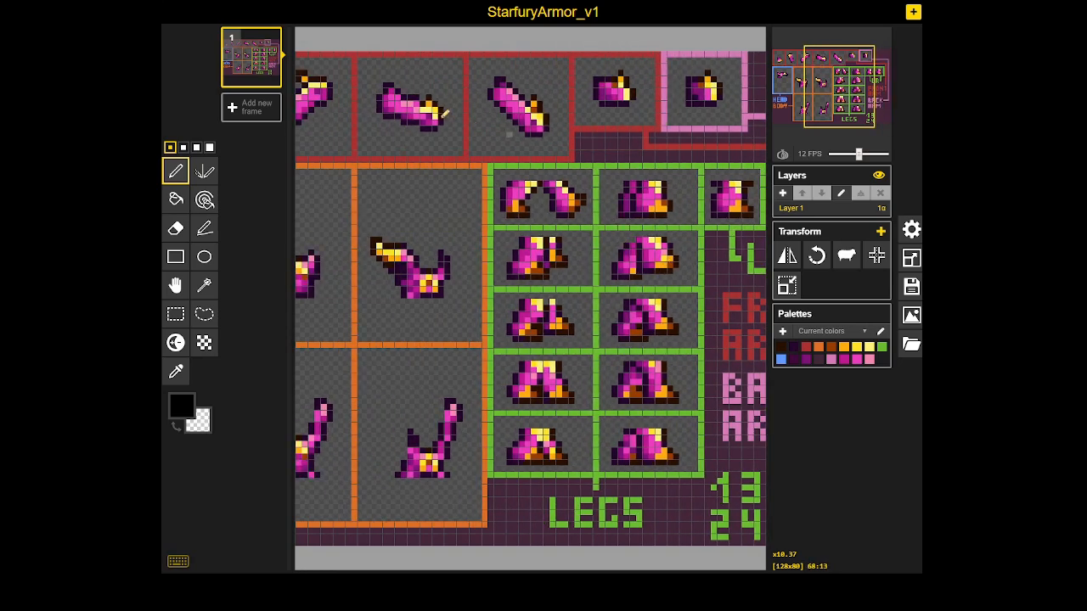
left_click_drag(441, 255, 646, 235)
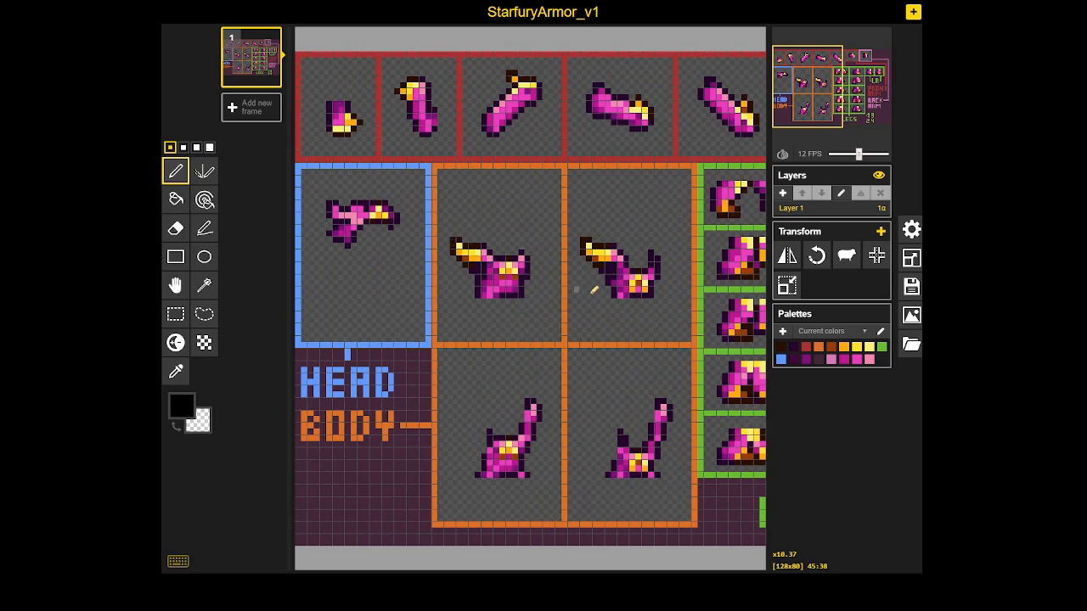
scroll(595, 300, "down", 5)
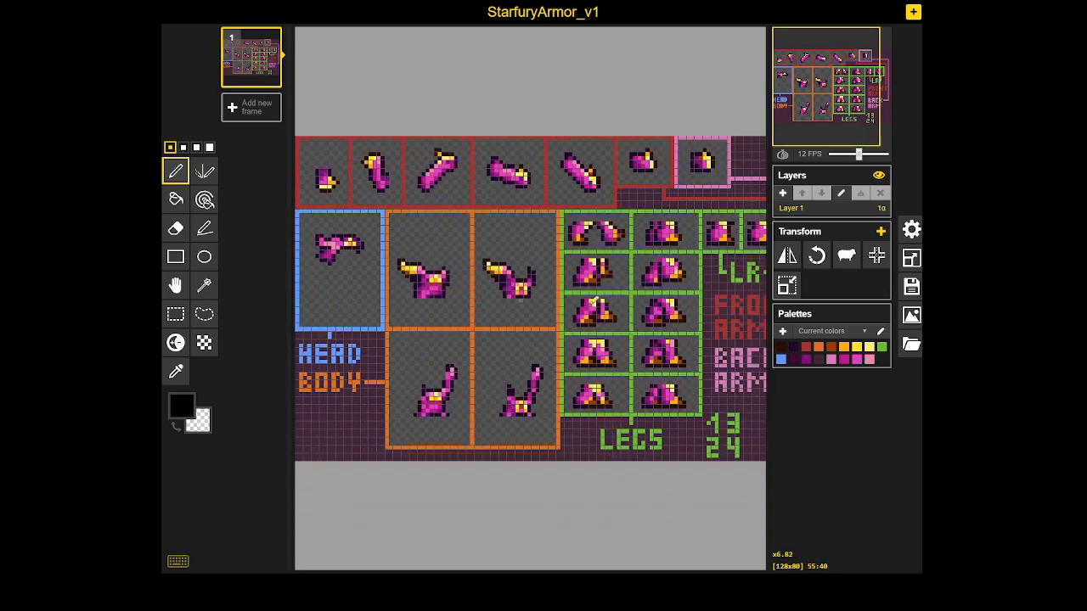
scroll(542, 267, "up", 3)
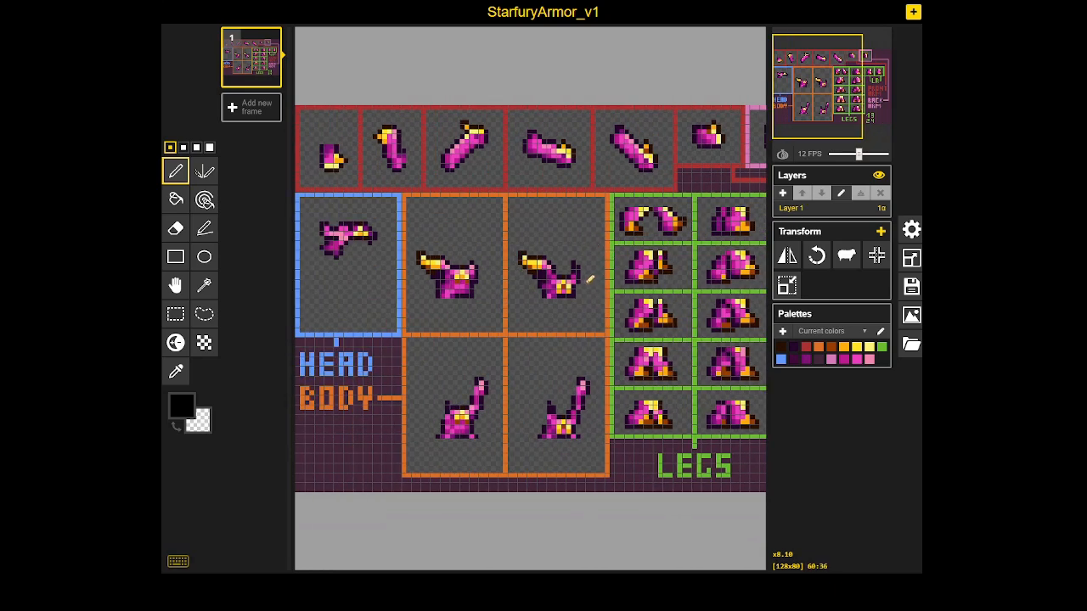
scroll(590, 284, "down", 1)
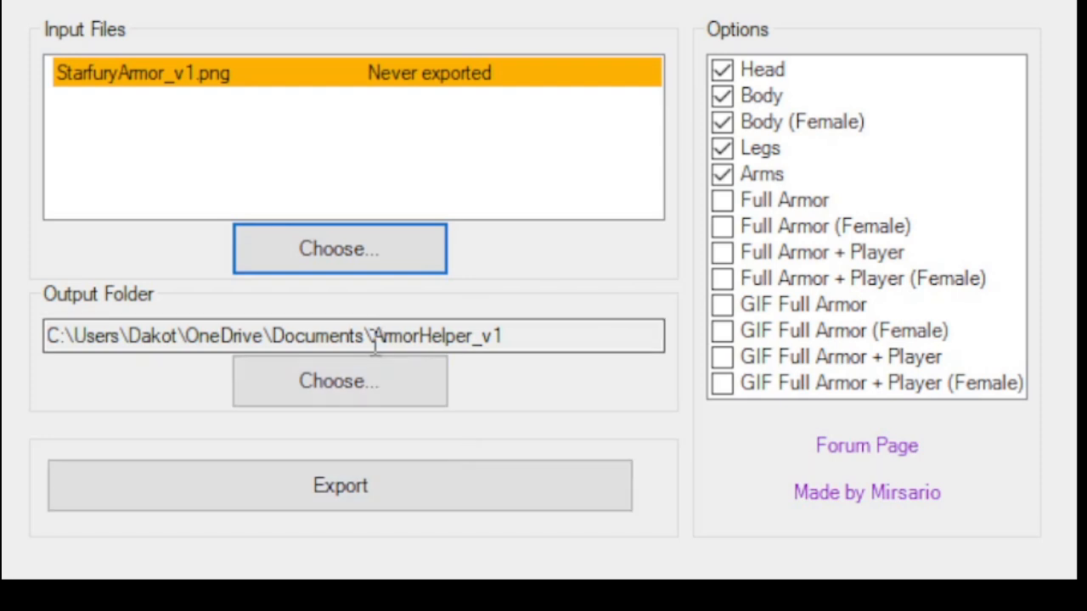
Step: Export the Head, Body, Body (Female), Legs and Arms sheets of StarfuryArmor_v1.png to the ArmorHelper_v1 folder
left_click(390, 486)
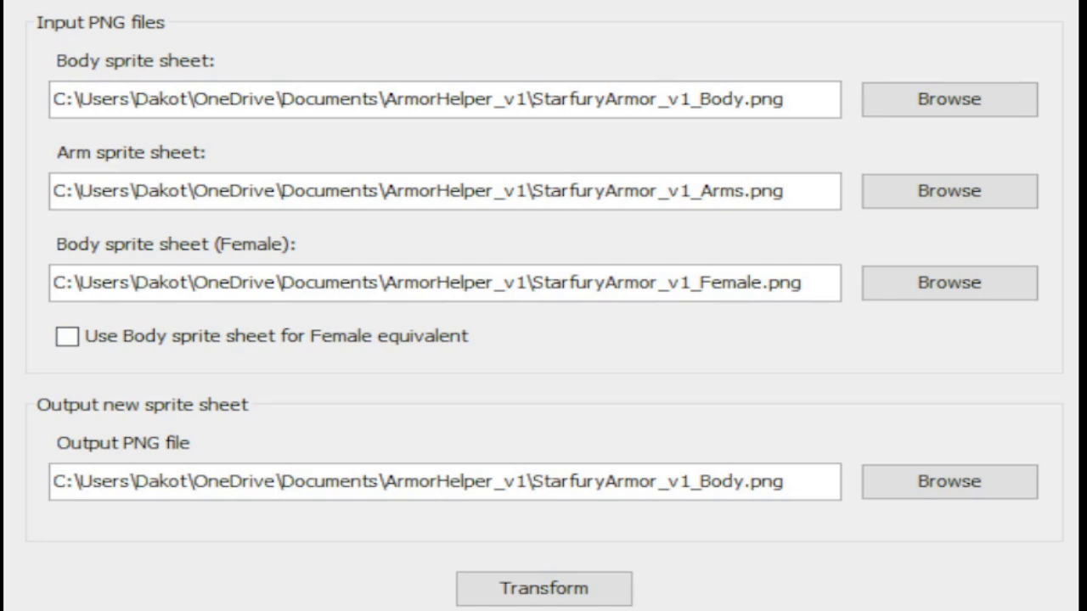
left_click(329, 3)
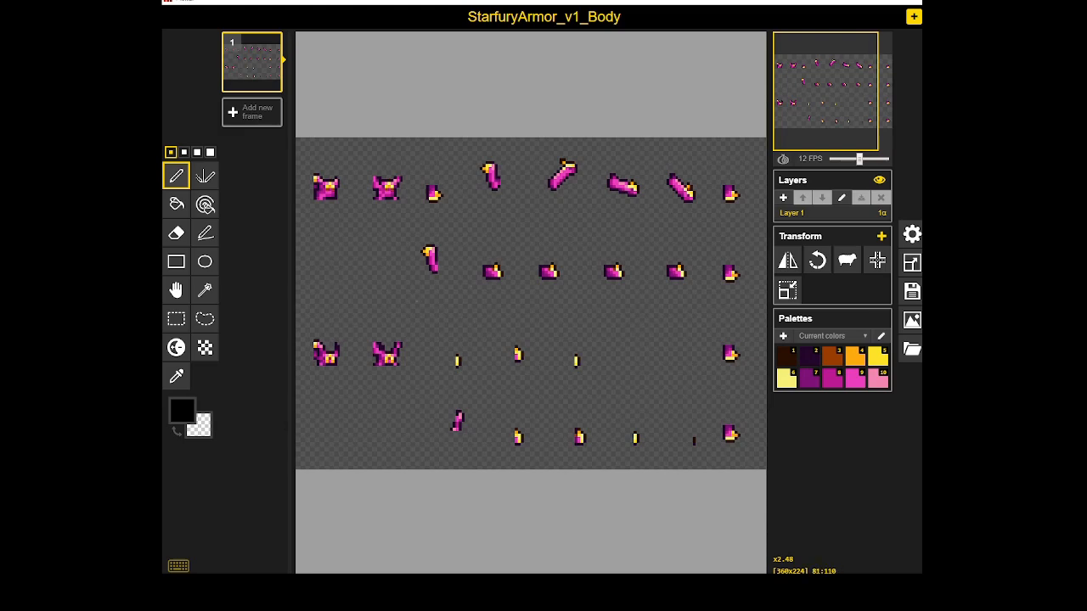
Step: Choose the Stroke tool with a two-pixel pen size in the StarfuryArmor_v1_Body sheet
scroll(417, 208, "up", 4)
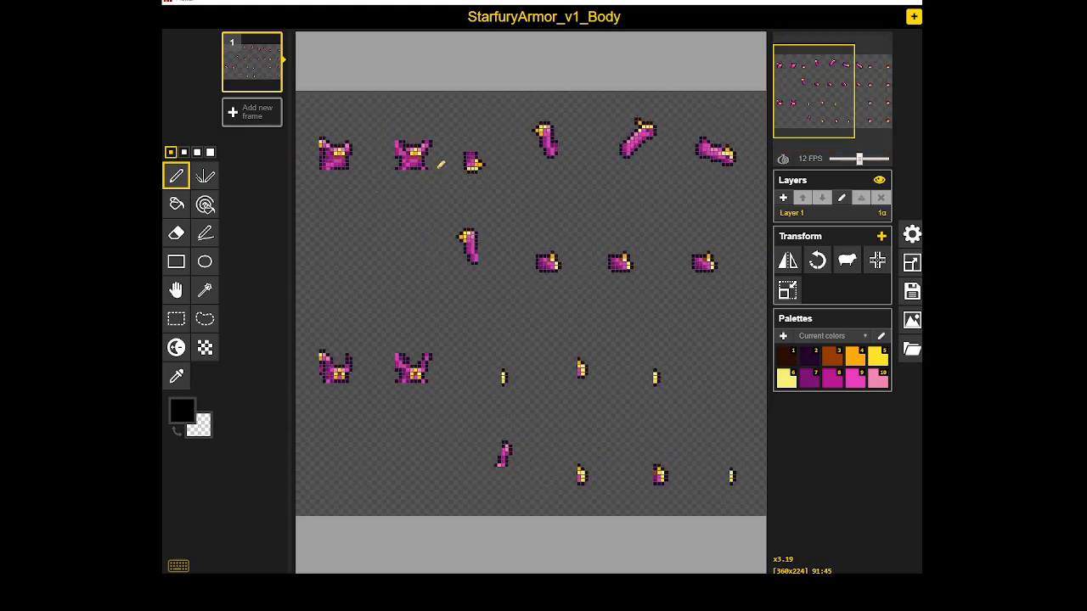
scroll(428, 164, "up", 4)
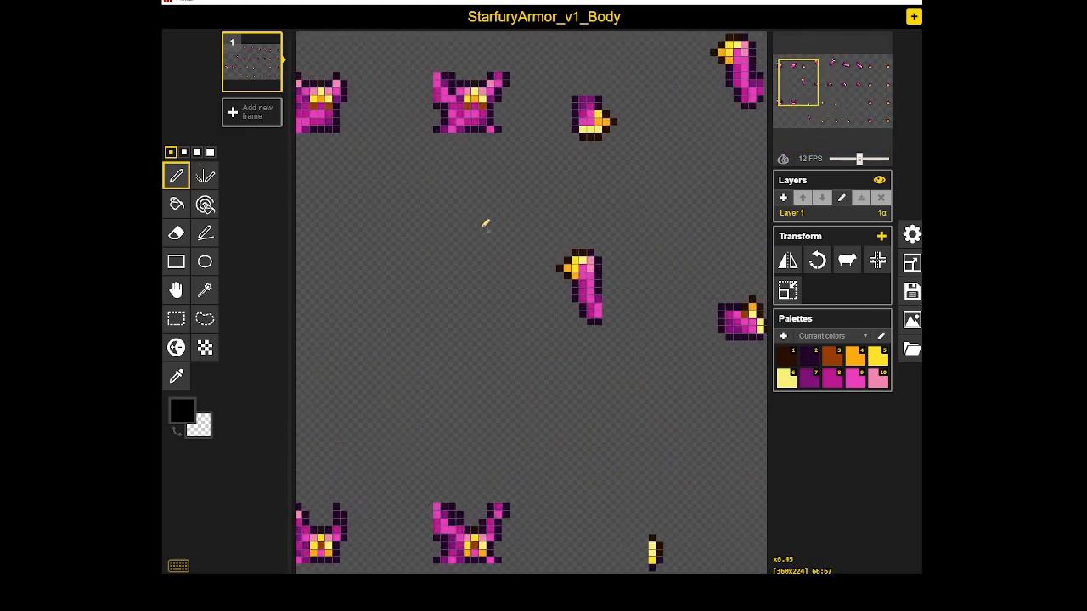
scroll(430, 136, "up", 4)
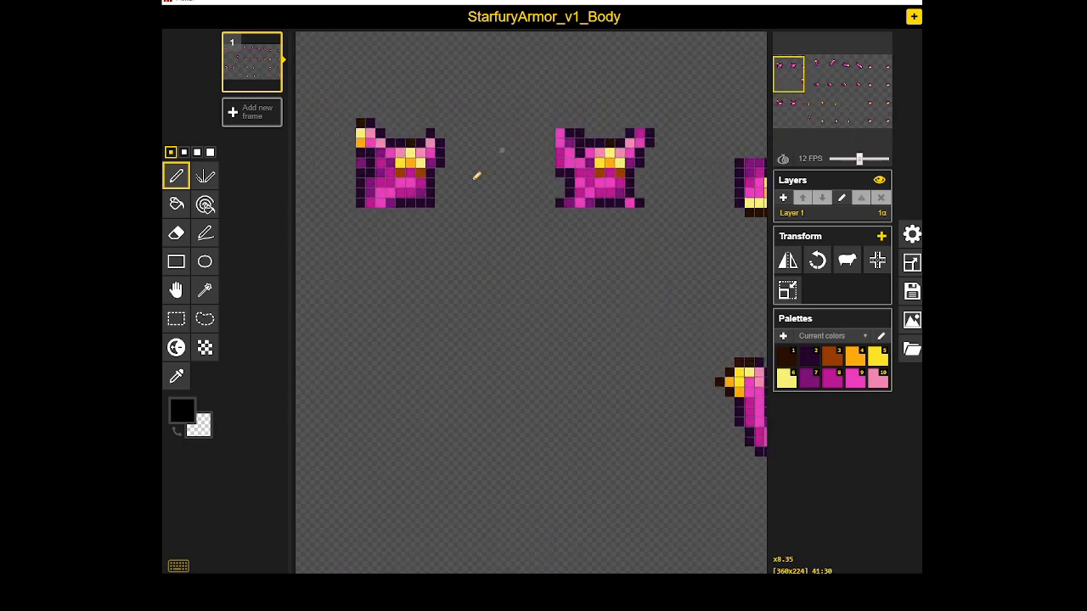
left_click(205, 230)
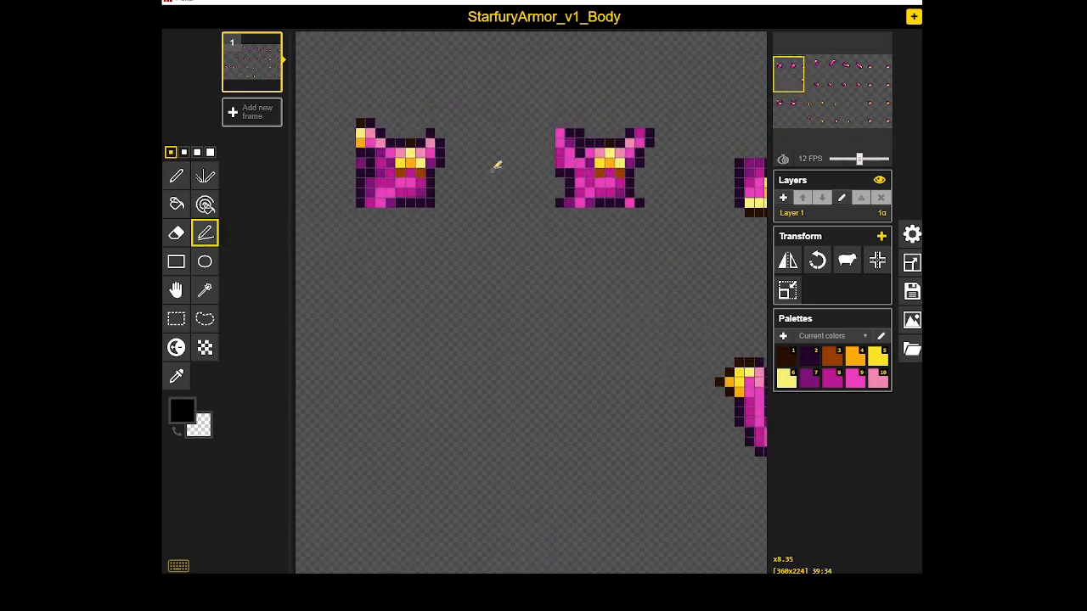
left_click(184, 152)
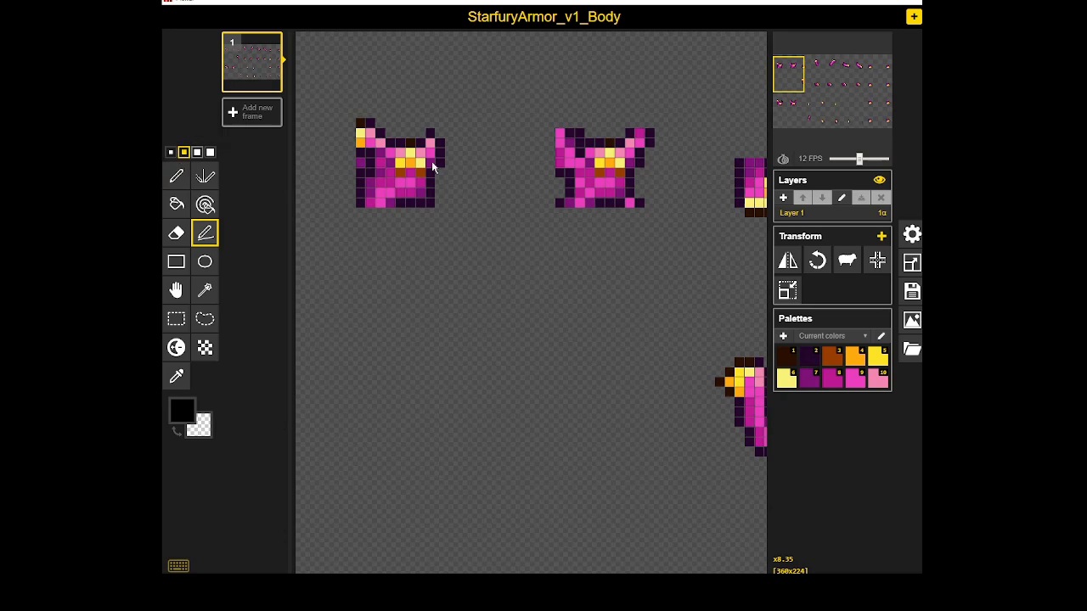
Step: Set the primary drawing colour to the dark brown, palette colour 1
scroll(466, 158, "up", 1)
scroll(463, 162, "up", 3)
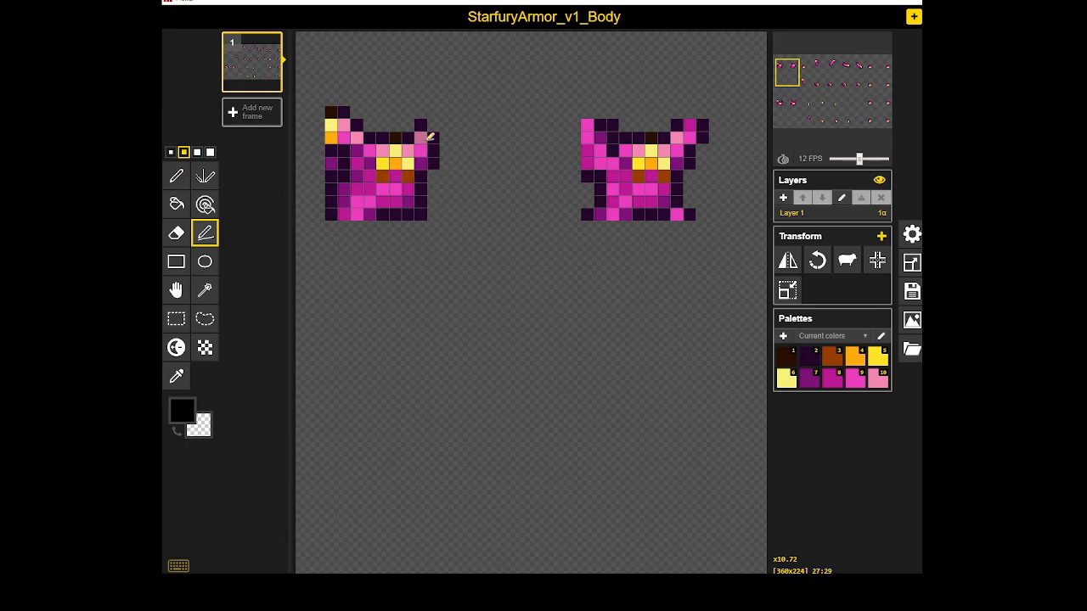
left_click_drag(440, 112, 488, 163)
scroll(389, 174, "up", 3)
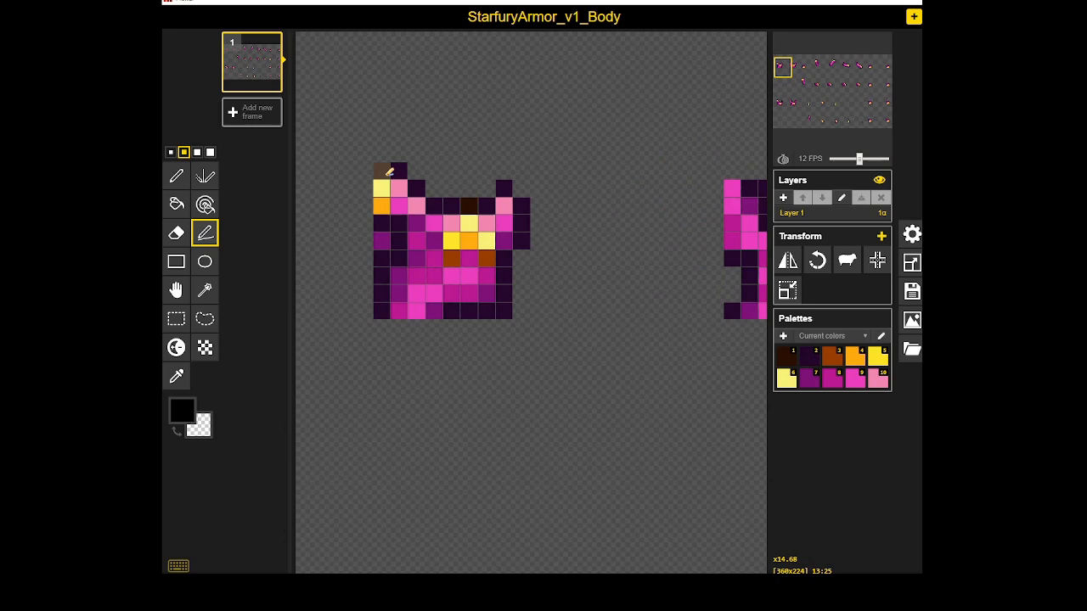
key("1")
scroll(389, 173, "down", 5)
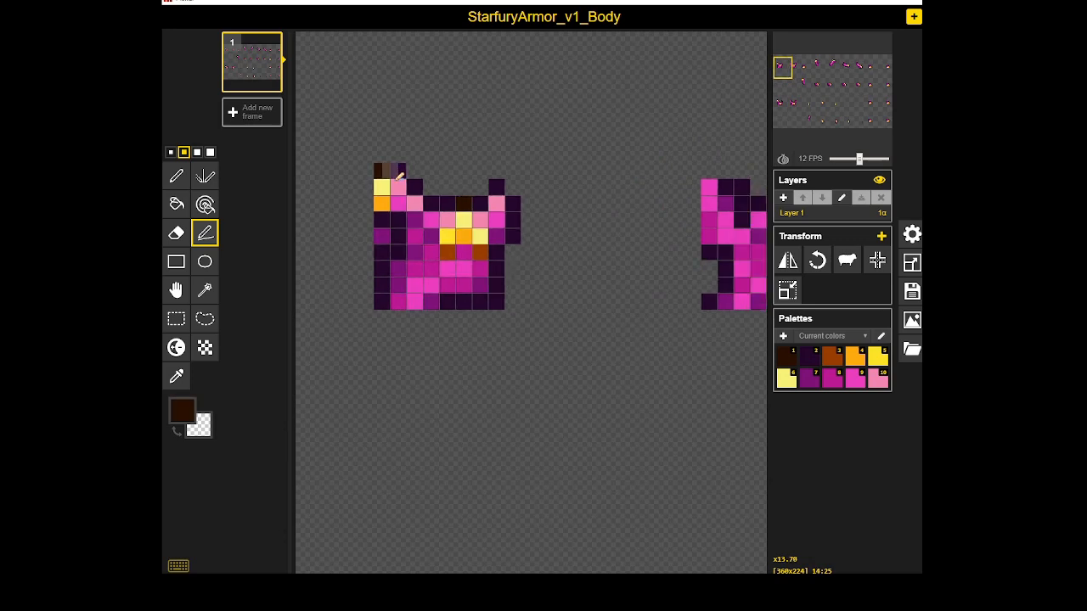
Step: Examine the pixels of the two torso sprites in the third row of the body sheet up close
scroll(398, 189, "down", 2)
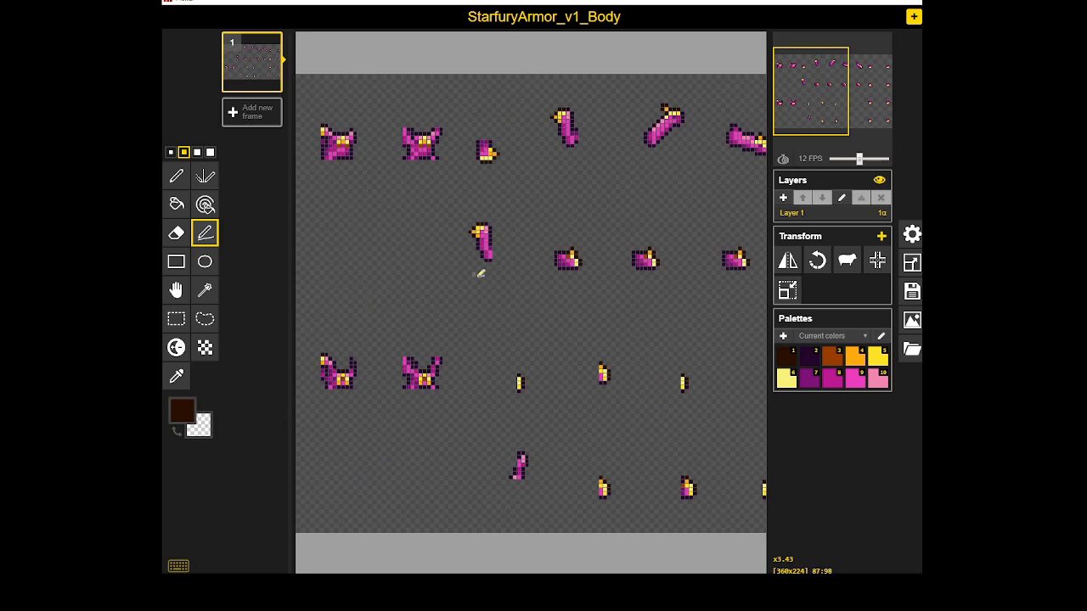
scroll(376, 167, "up", 1)
scroll(385, 154, "up", 4)
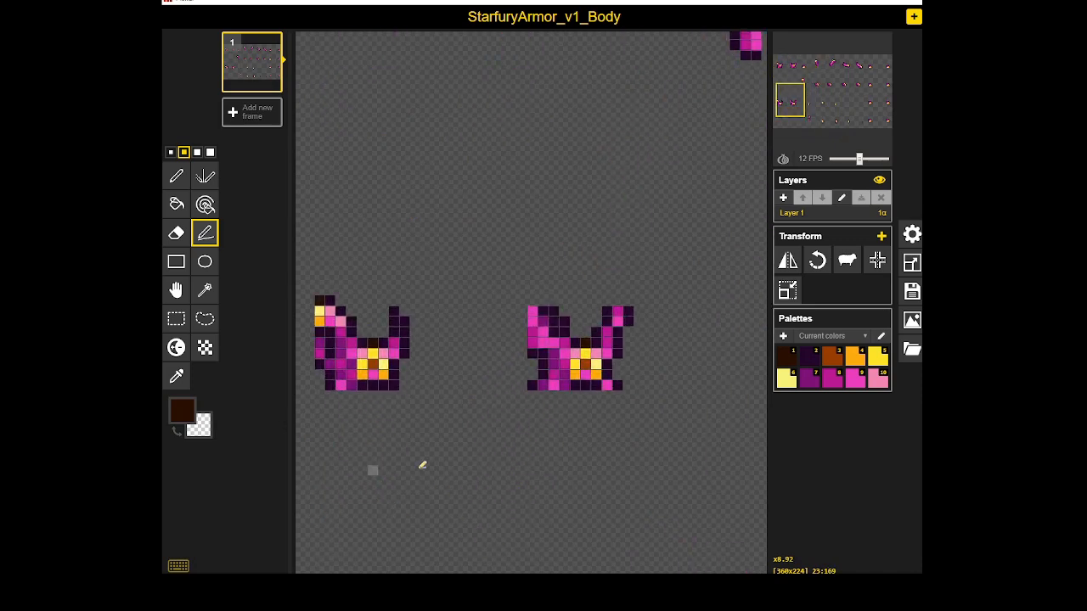
scroll(354, 369, "up", 3)
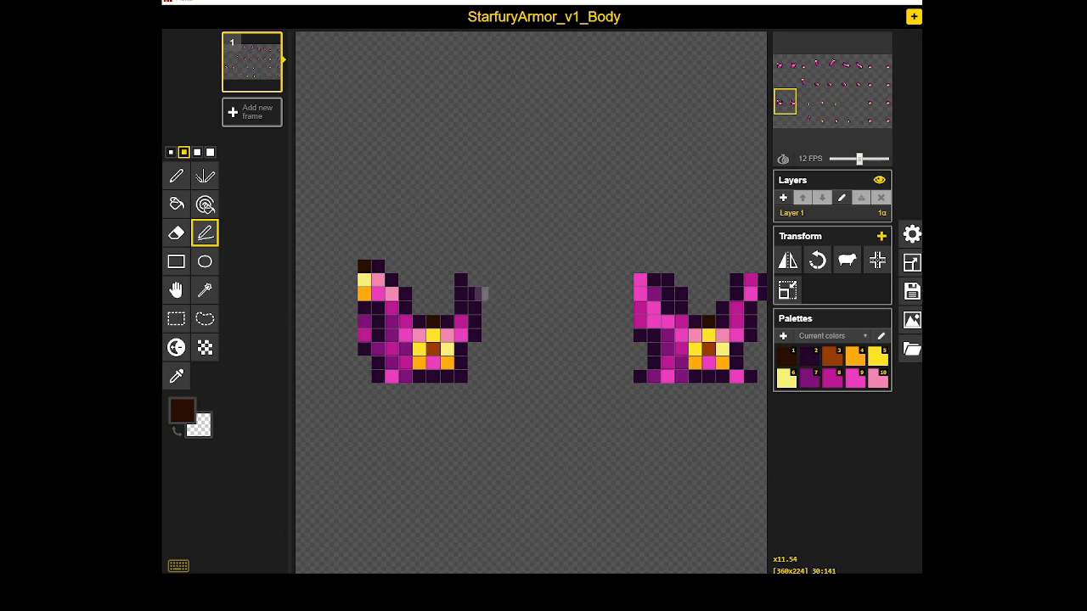
scroll(526, 416, "down", 2)
scroll(525, 420, "up", 4)
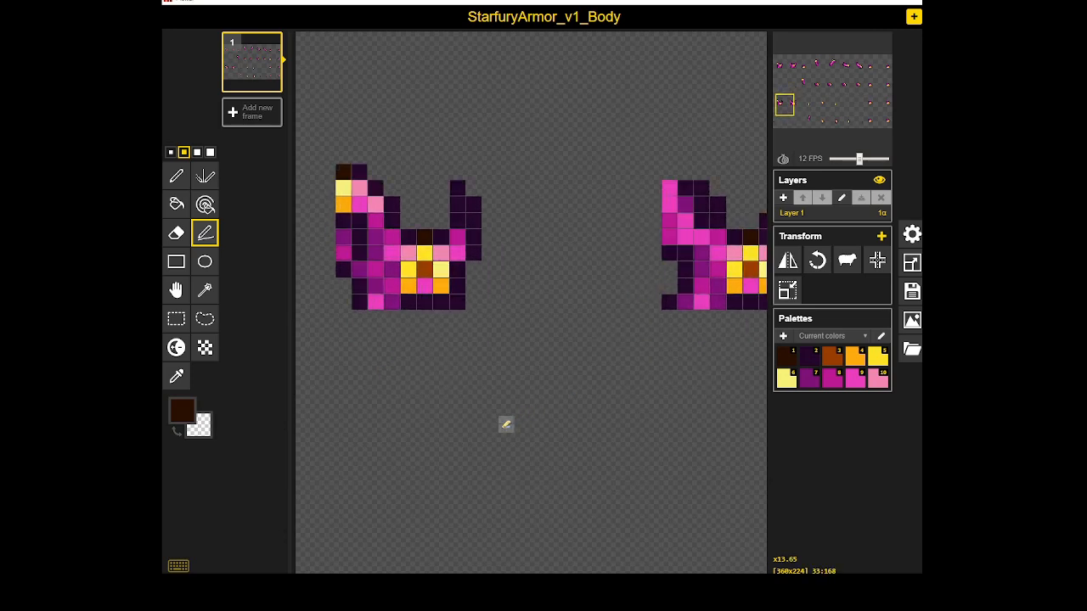
scroll(504, 366, "down", 3)
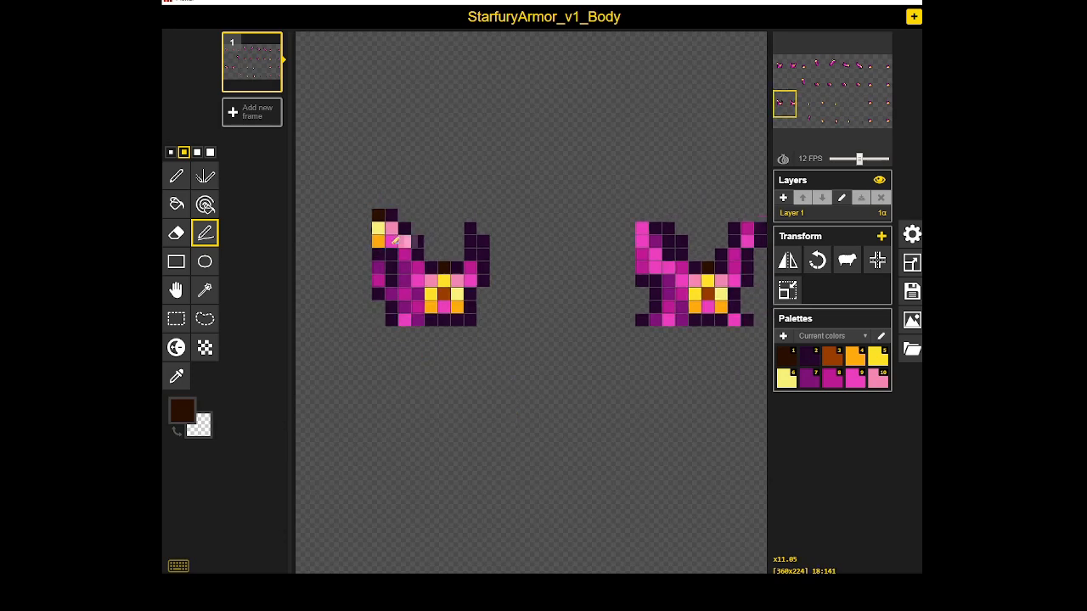
scroll(386, 254, "down", 6)
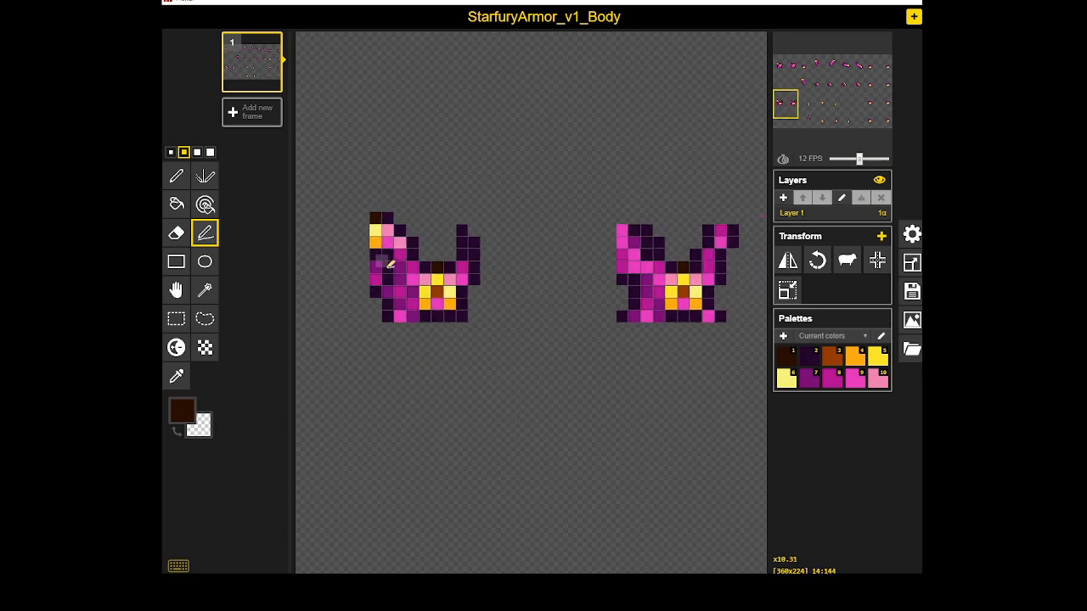
scroll(396, 263, "down", 3)
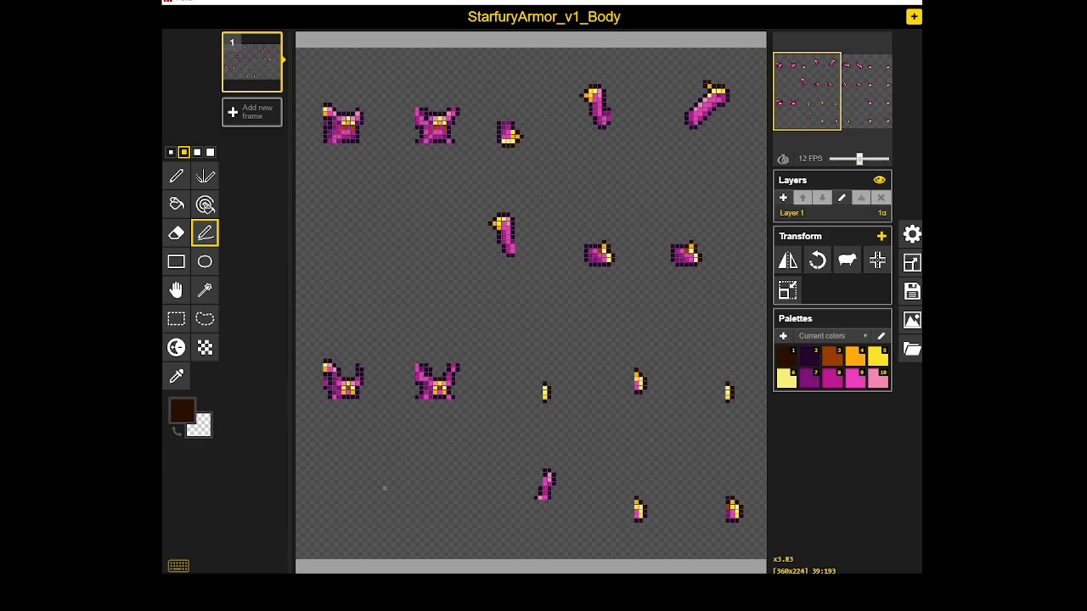
Step: Compare the torso sprites in the first and third rows and the arm and shoulder pieces beside them
scroll(437, 420, "up", 2)
scroll(420, 423, "down", 1)
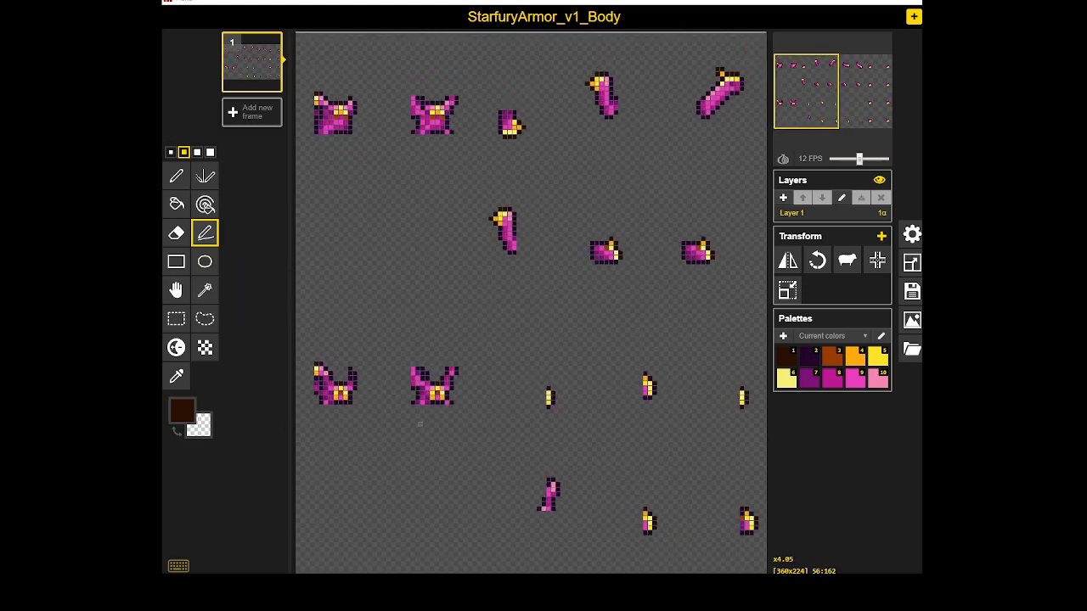
left_click_drag(420, 423, 483, 393)
scroll(416, 406, "up", 3)
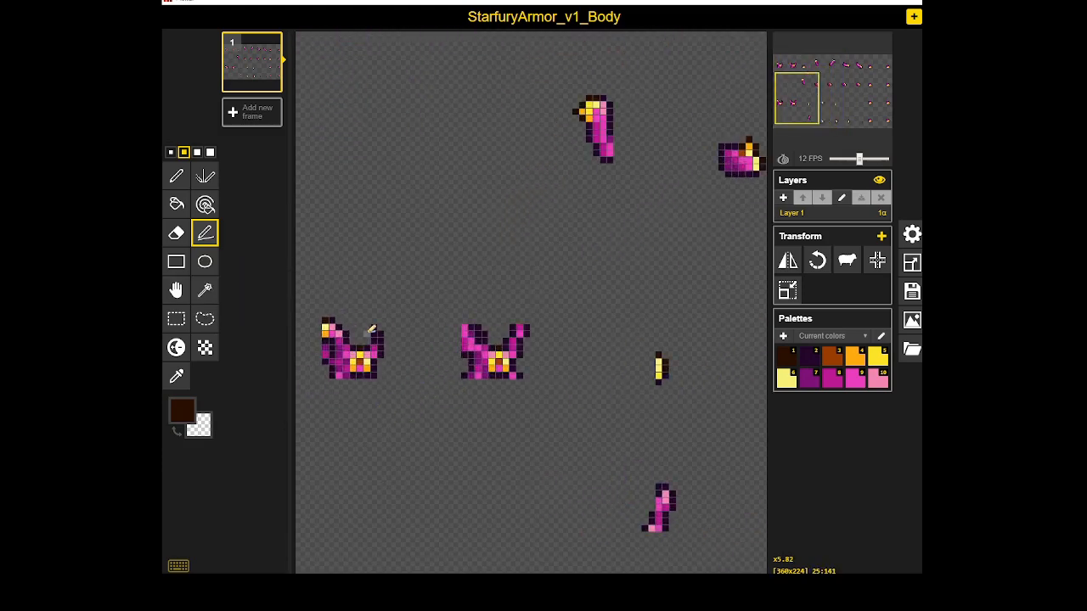
scroll(370, 326, "down", 3)
scroll(382, 352, "up", 8)
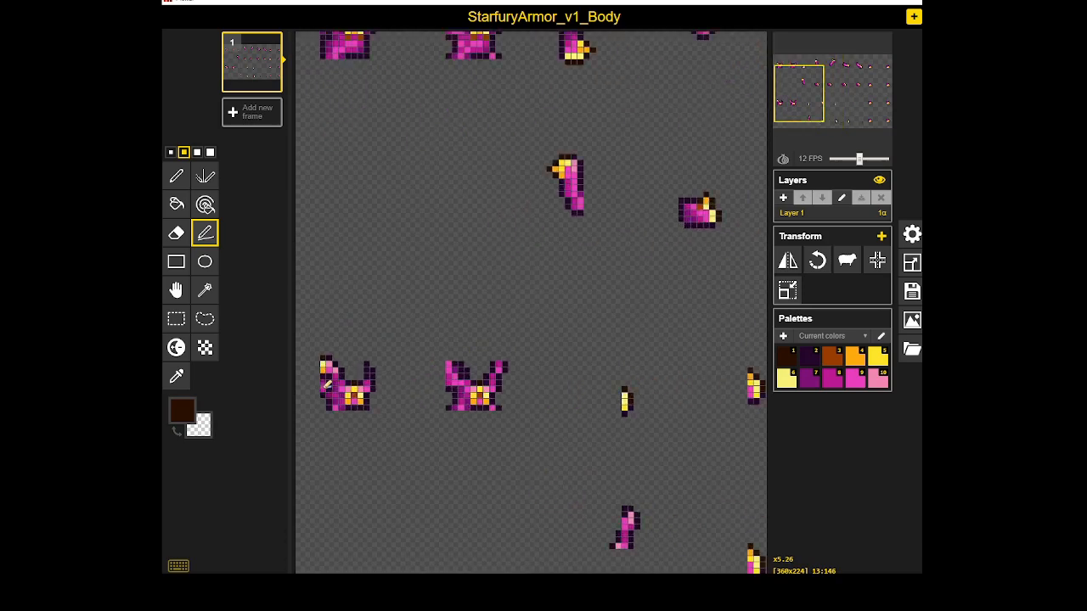
scroll(386, 357, "up", 1)
scroll(373, 347, "down", 1)
scroll(373, 335, "up", 1)
scroll(374, 333, "down", 1)
scroll(459, 329, "up", 1)
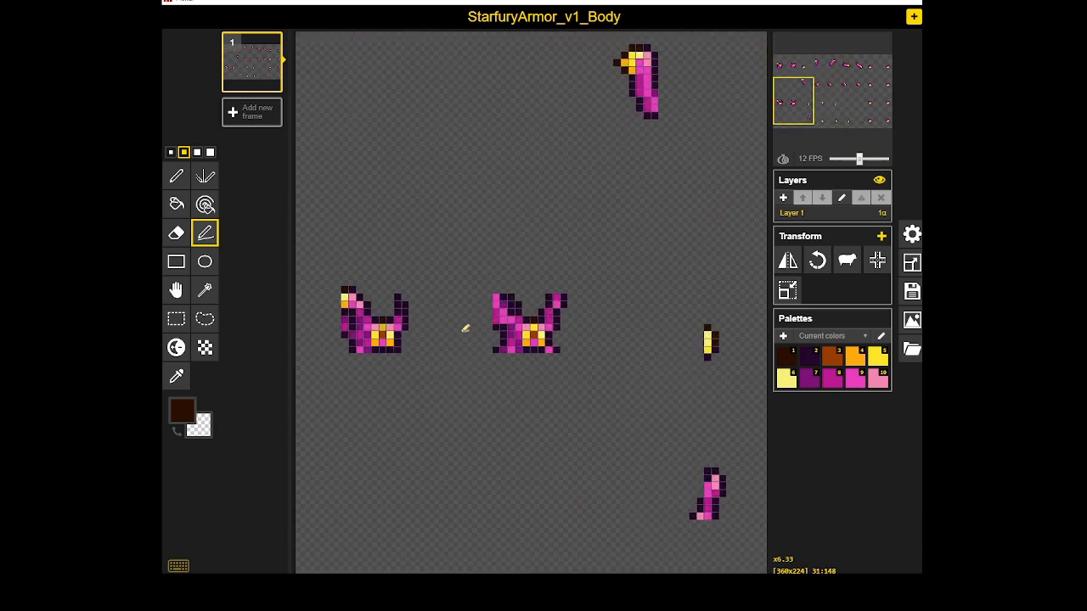
scroll(383, 336, "down", 1)
scroll(452, 340, "down", 1)
scroll(376, 332, "up", 1)
scroll(357, 352, "down", 1)
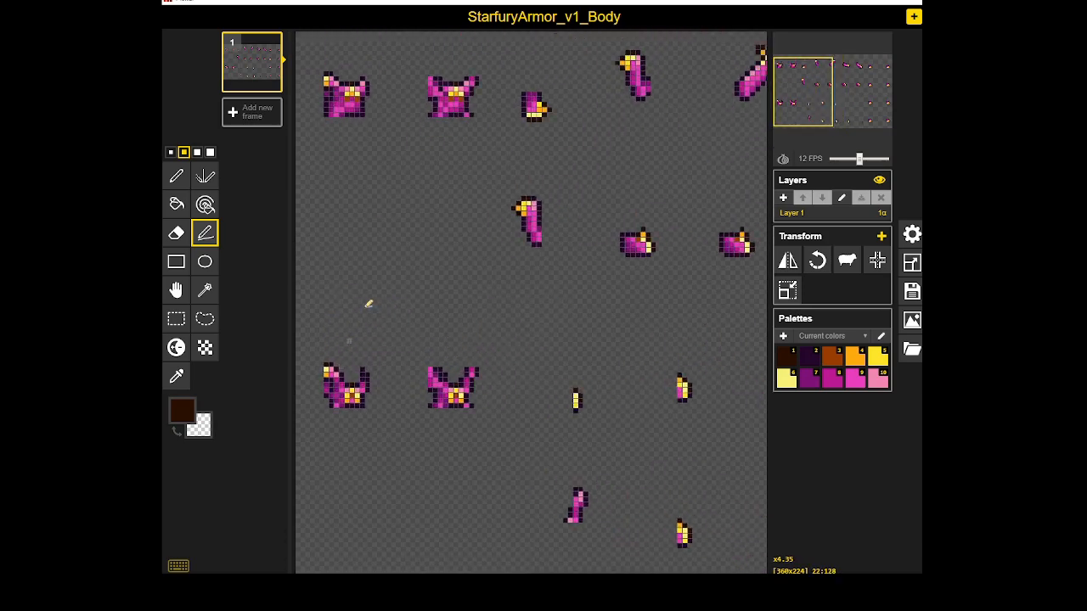
Step: Examine the shoulder edges of the four torso sprites in the first and third rows of the body sheet
scroll(345, 95, "up", 3)
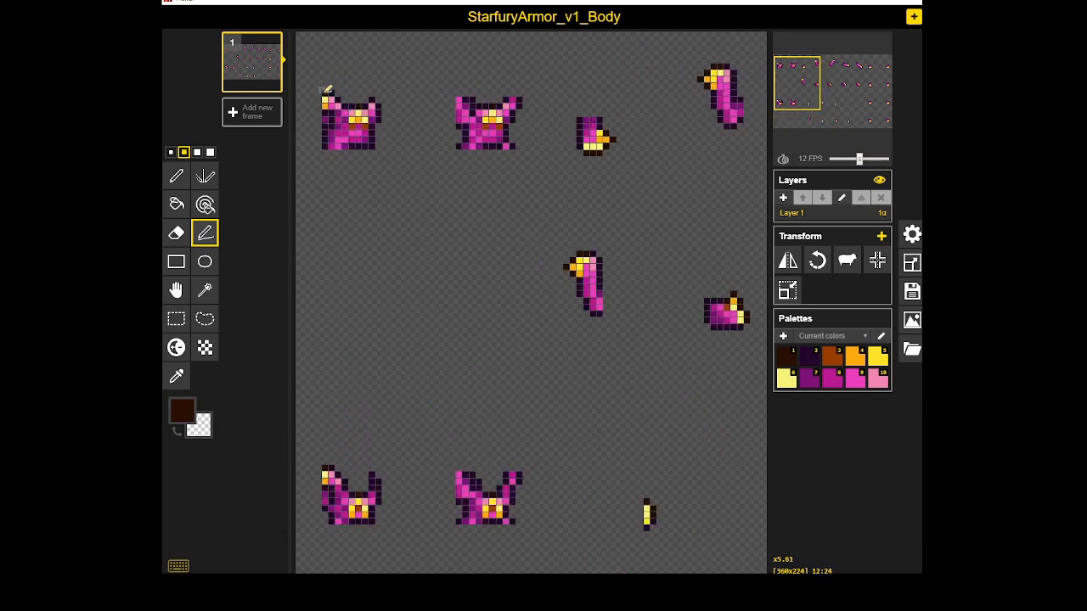
scroll(357, 85, "up", 2)
scroll(323, 80, "down", 1)
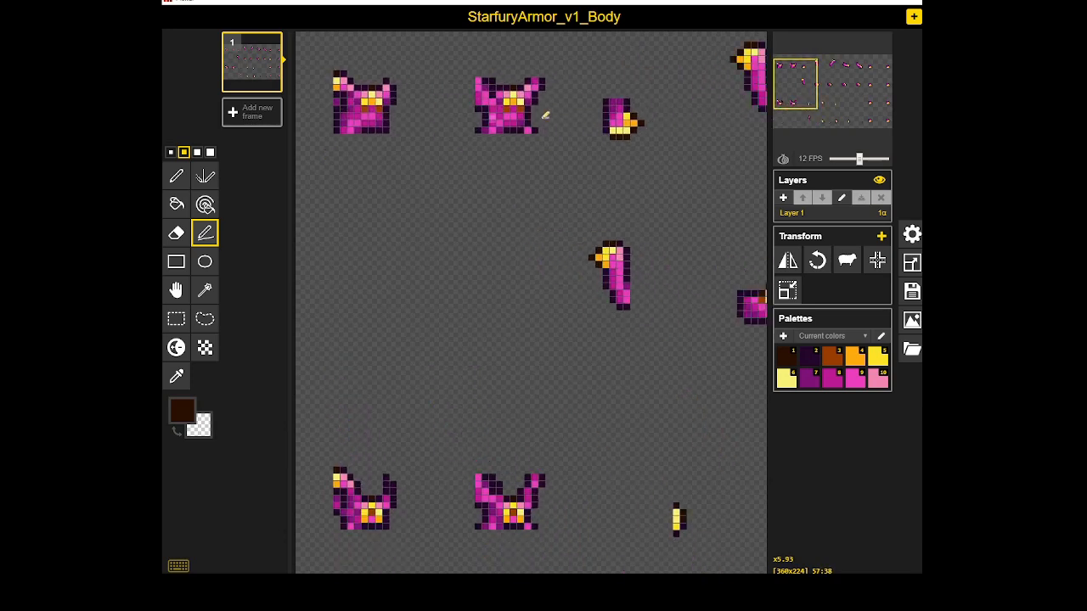
scroll(449, 126, "down", 1)
scroll(449, 170, "up", 1)
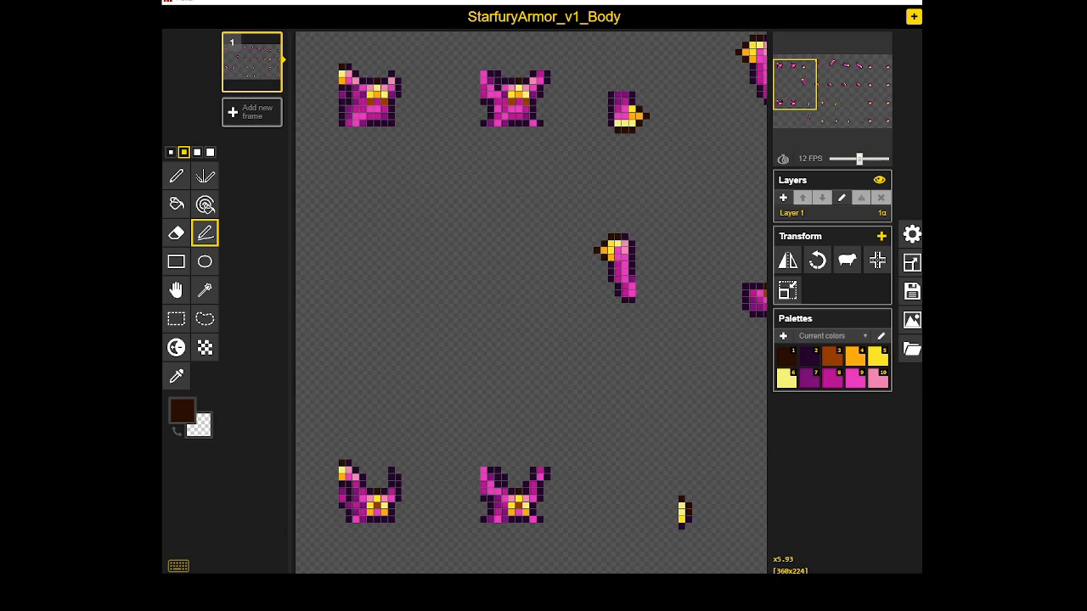
scroll(495, 508, "down", 3)
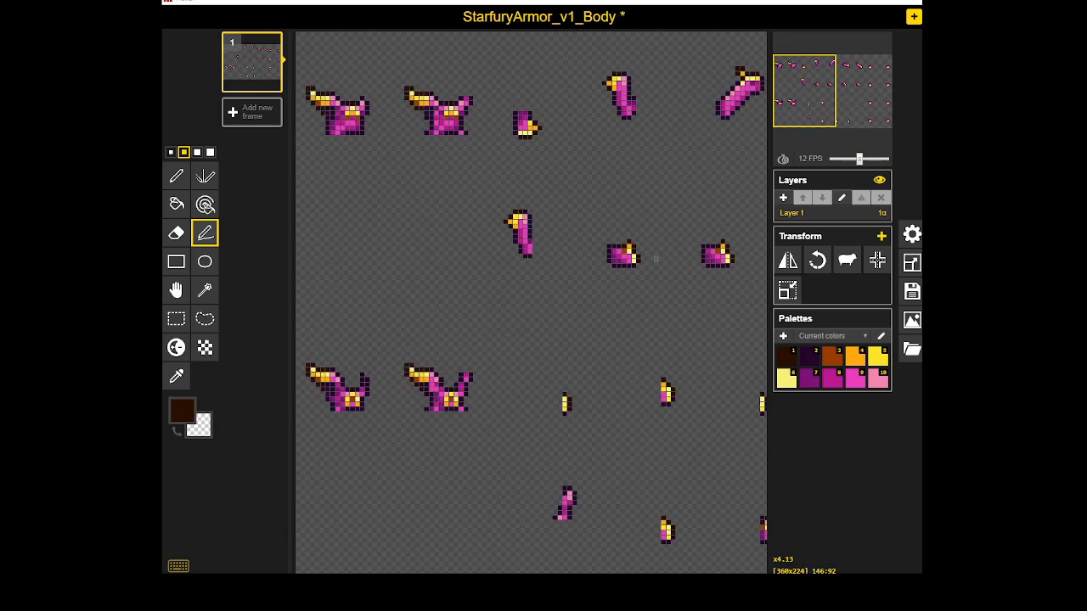
Step: Review the gold shoulder spikes on the torso sprites against the arm and shoulder pieces across the whole body sheet
scroll(621, 306, "up", 2)
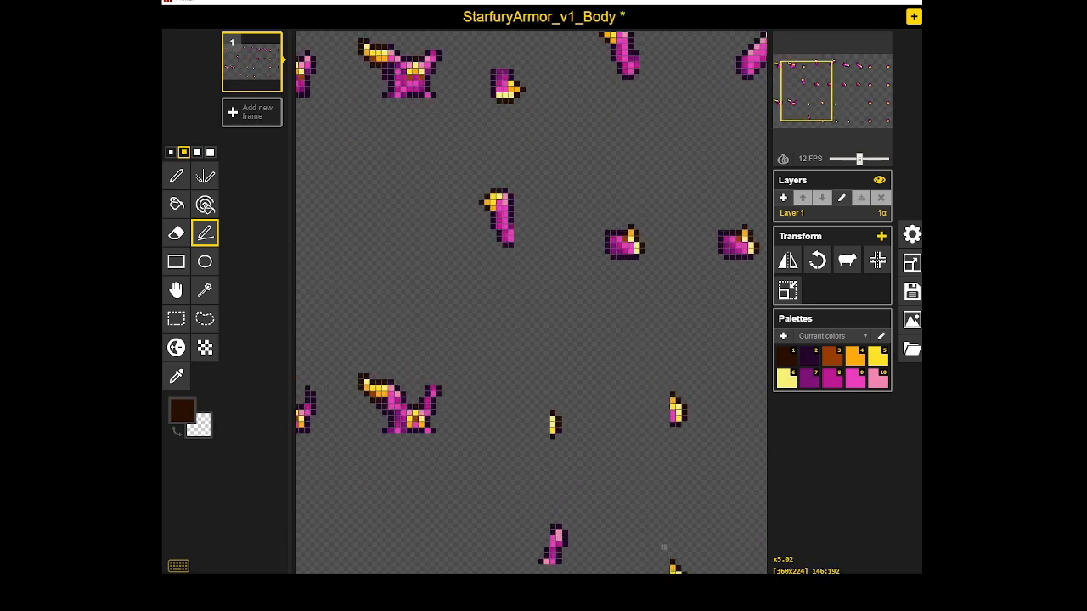
scroll(417, 490, "down", 4)
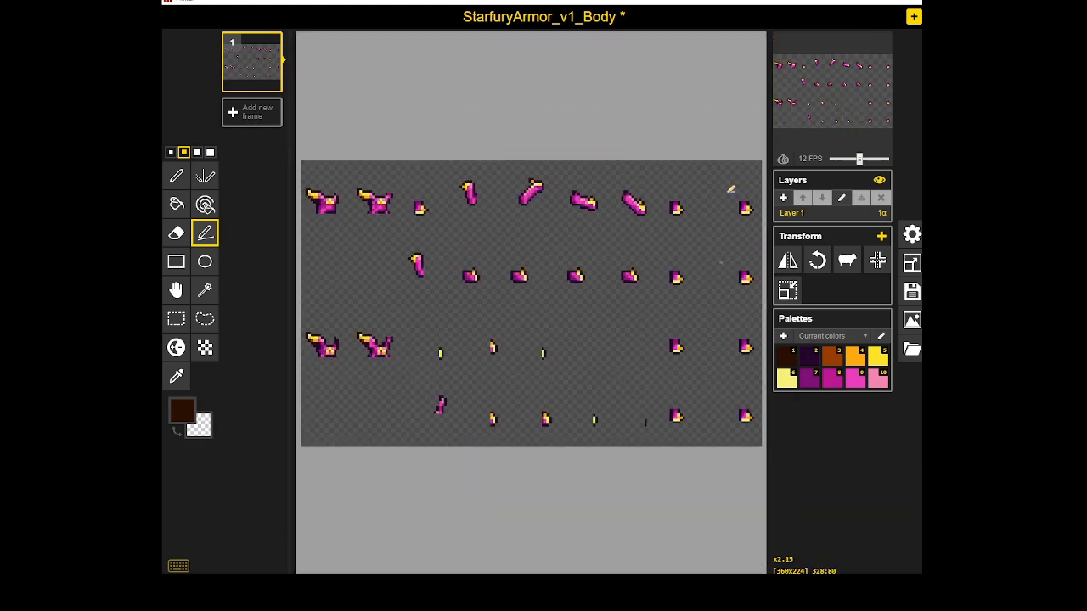
scroll(604, 224, "up", 4)
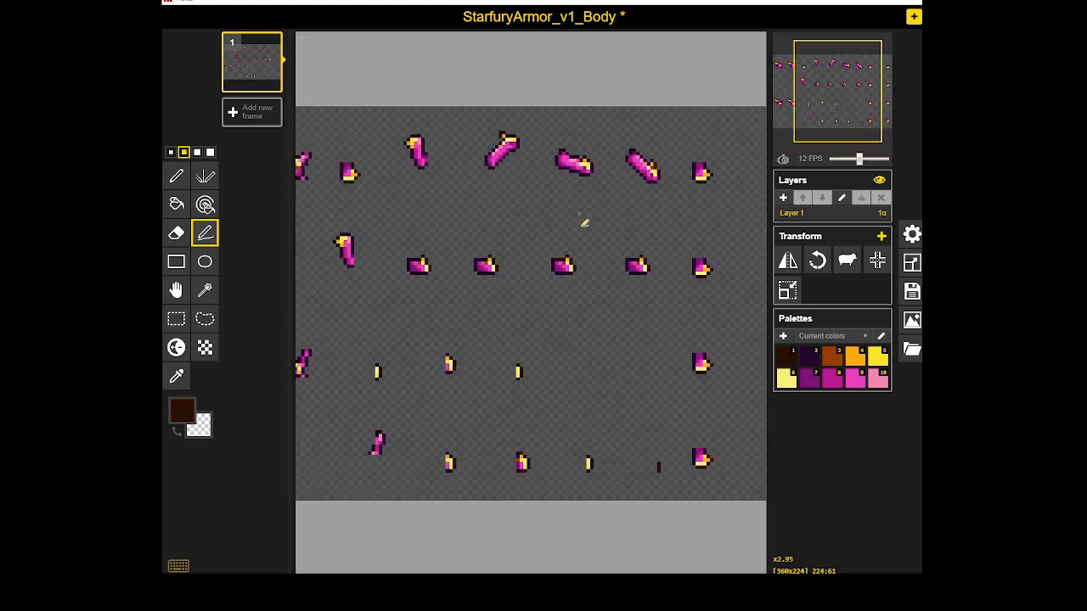
scroll(399, 174, "up", 2)
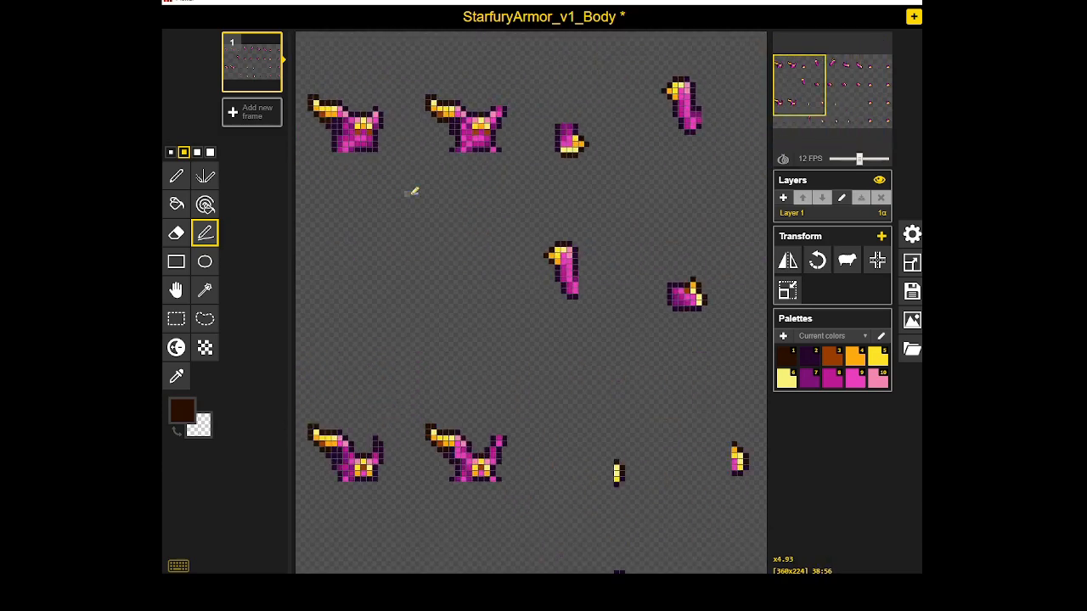
scroll(422, 93, "up", 2)
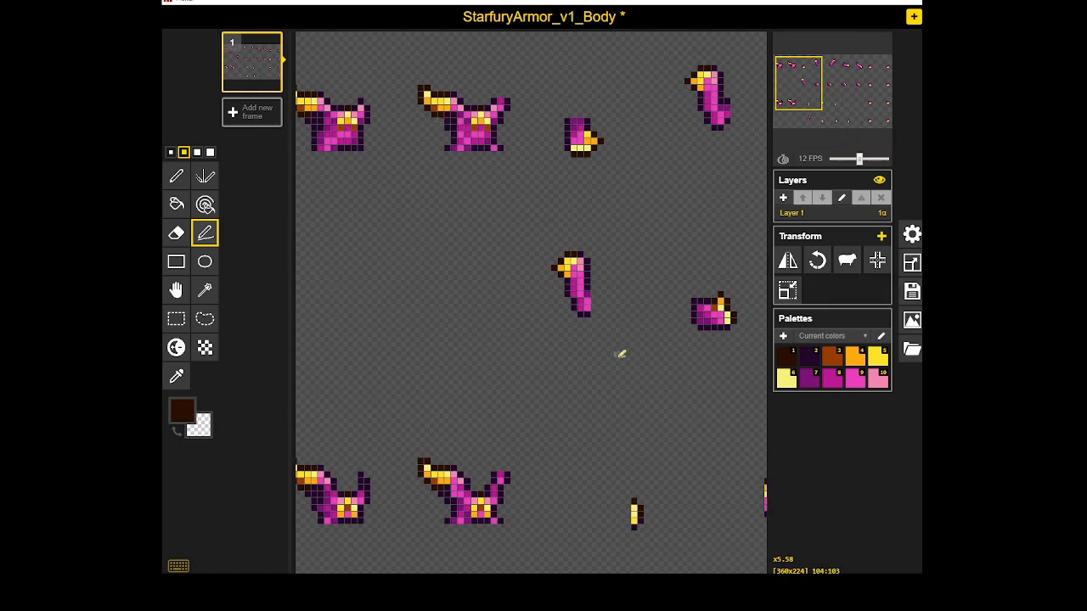
scroll(628, 352, "down", 3)
scroll(520, 351, "down", 1)
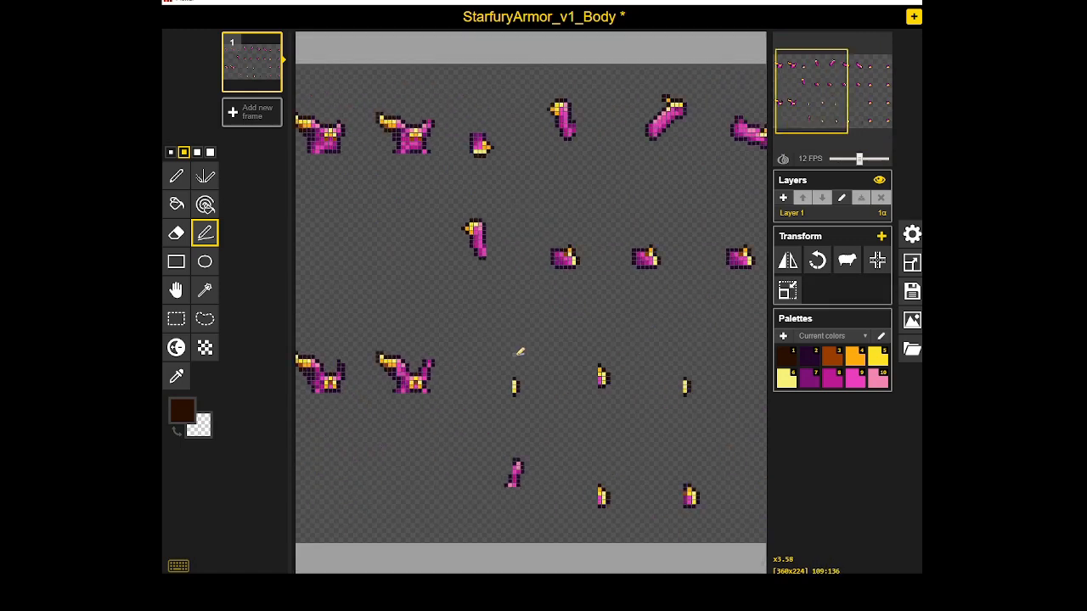
scroll(446, 351, "up", 4)
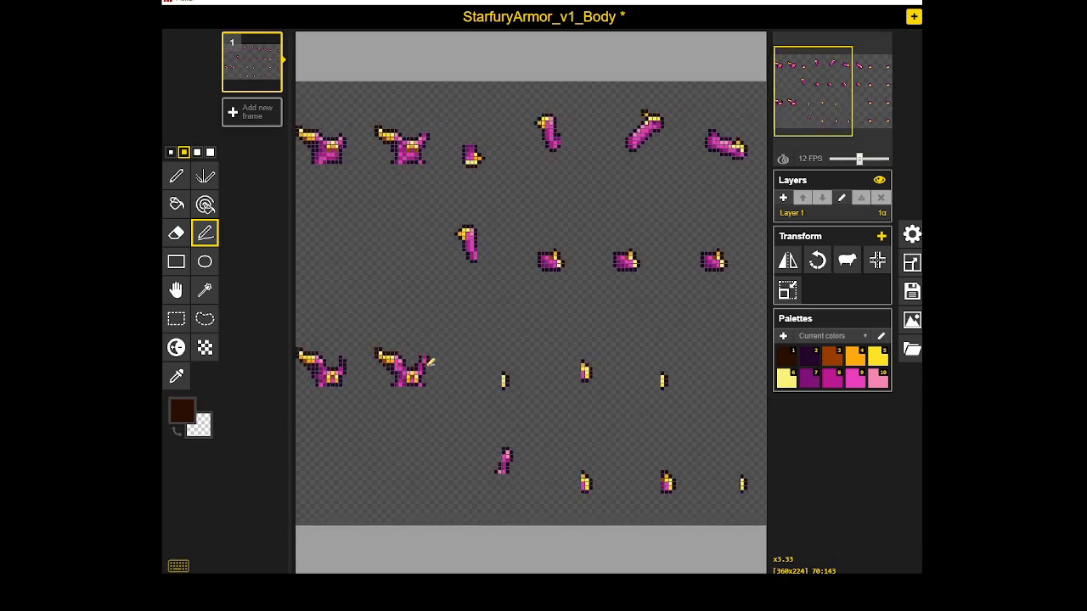
Step: Examine the pixels of the shoulder spikes on the two third-row torso sprites up close
scroll(451, 413, "up", 3)
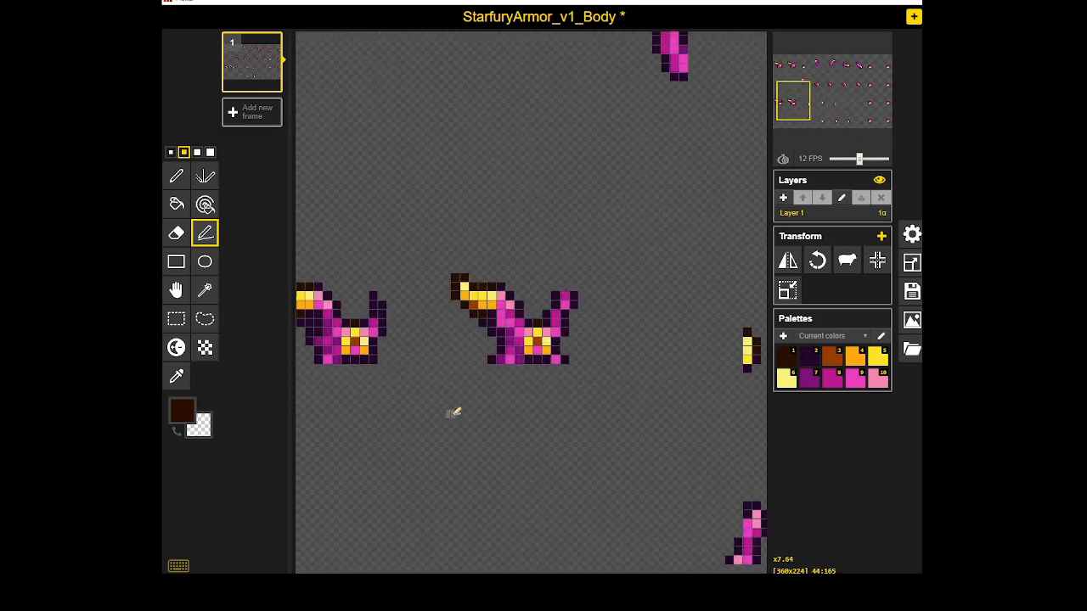
scroll(498, 417, "down", 3)
scroll(513, 349, "up", 2)
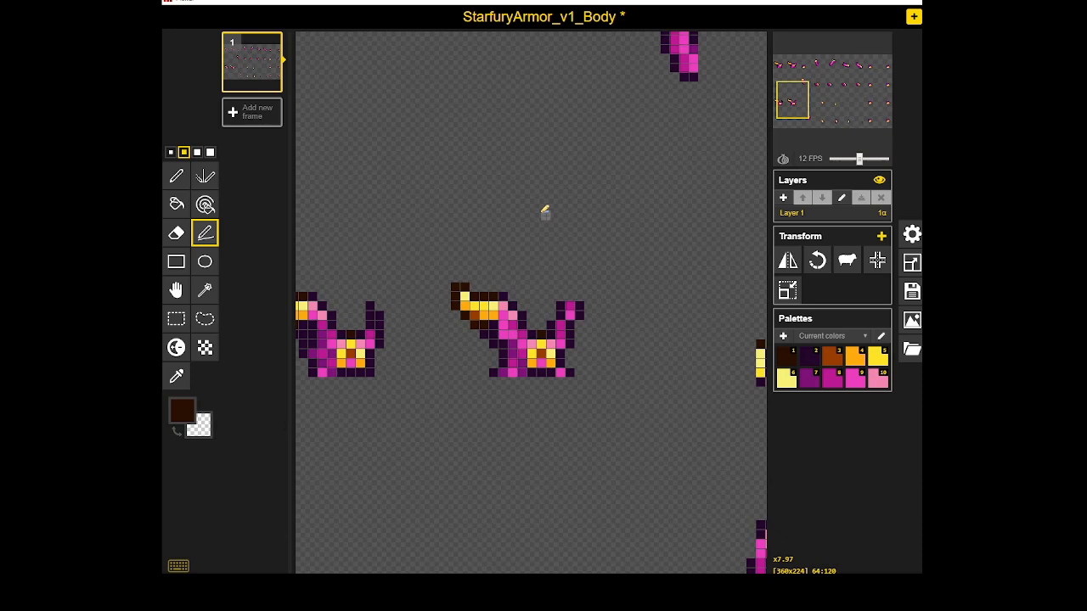
scroll(522, 315, "up", 3)
scroll(558, 280, "up", 2)
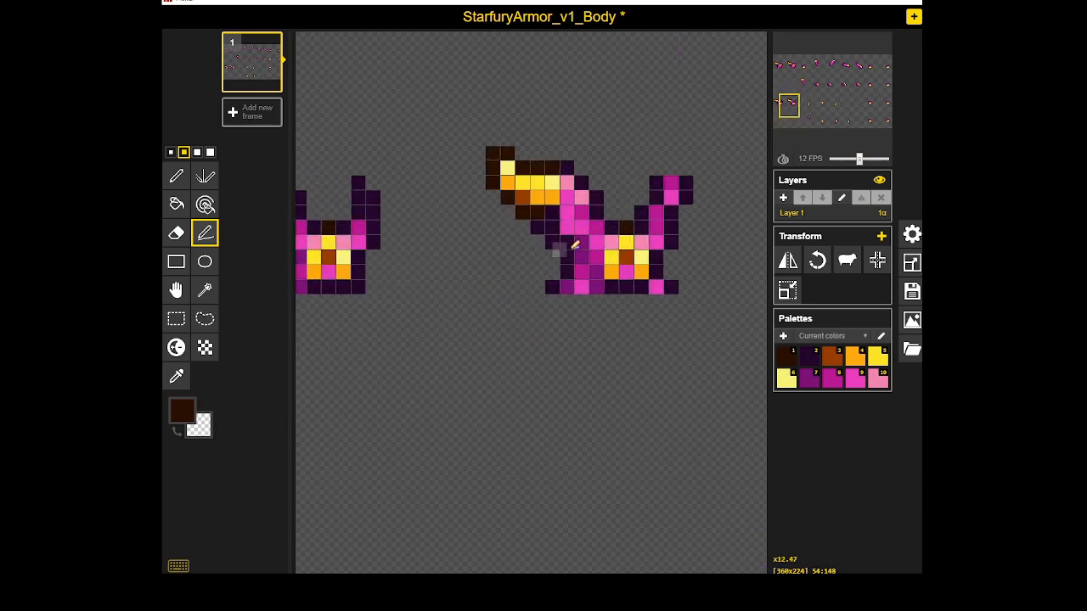
left_click_drag(535, 248, 677, 217)
scroll(470, 253, "up", 2)
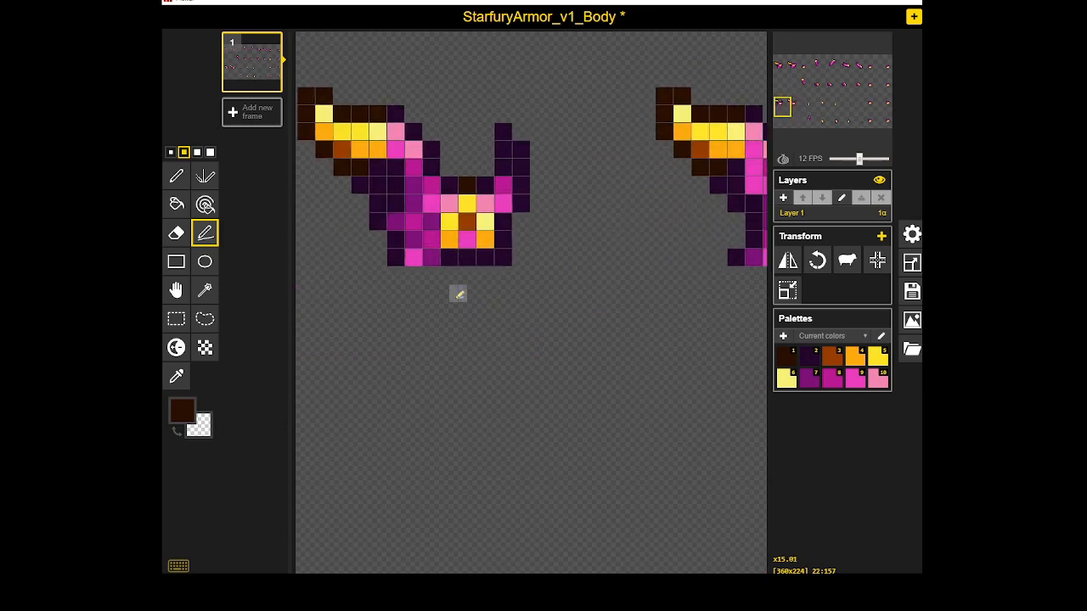
scroll(456, 225, "down", 4)
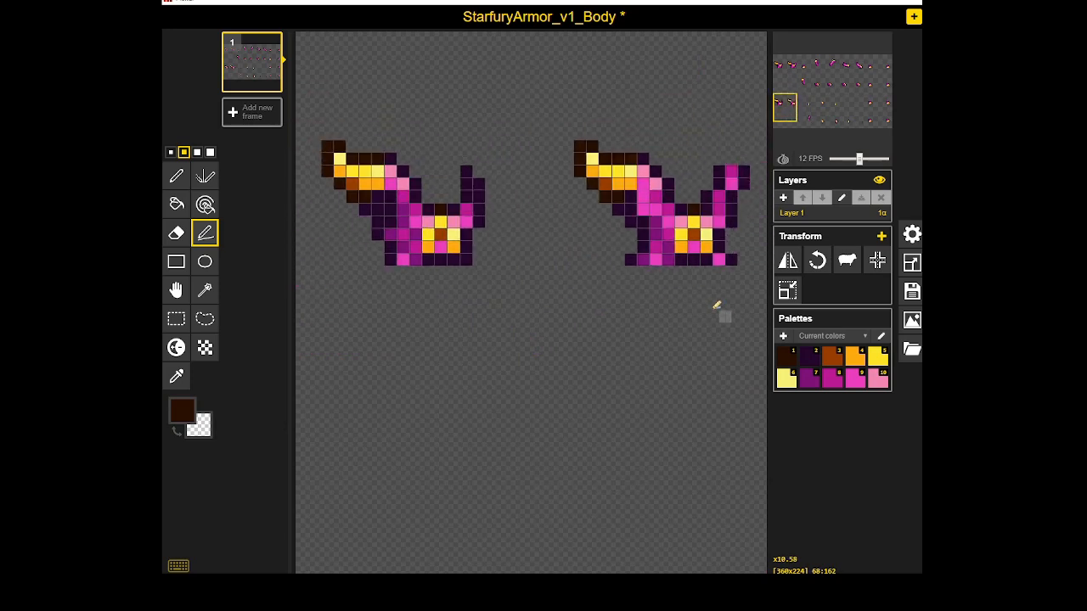
scroll(669, 247, "down", 2)
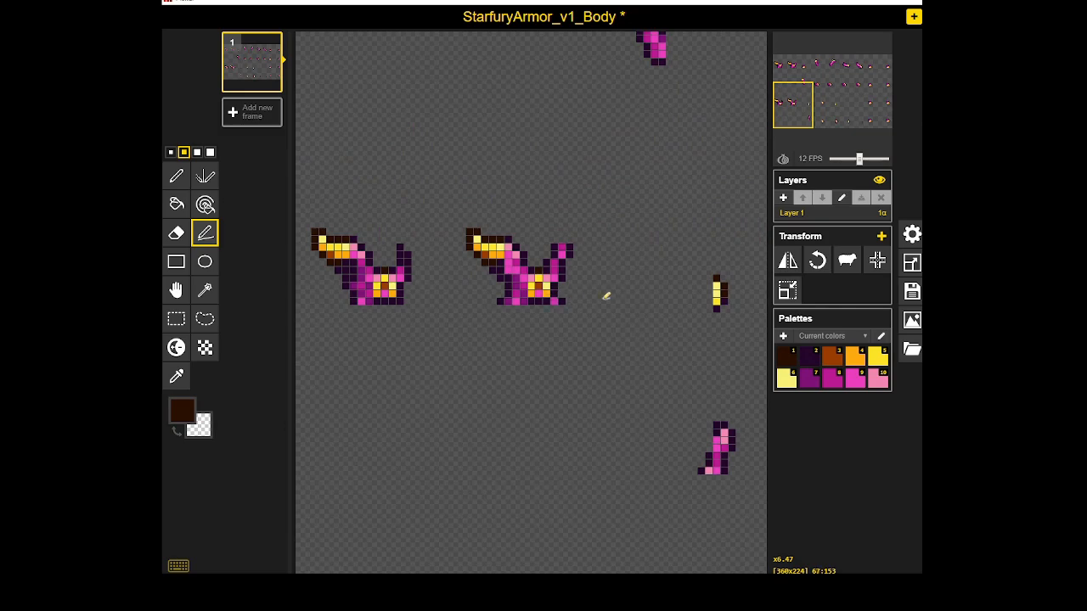
scroll(532, 323, "up", 2)
scroll(721, 369, "down", 4)
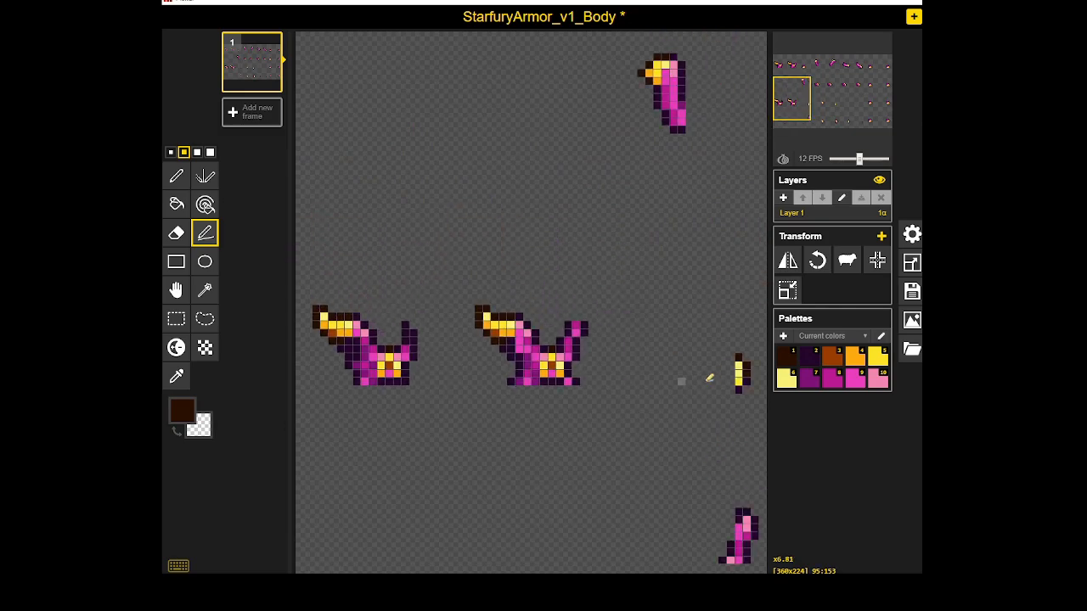
Step: Check the canvas width and height in the resize settings, leaving them as they are
left_click(911, 262)
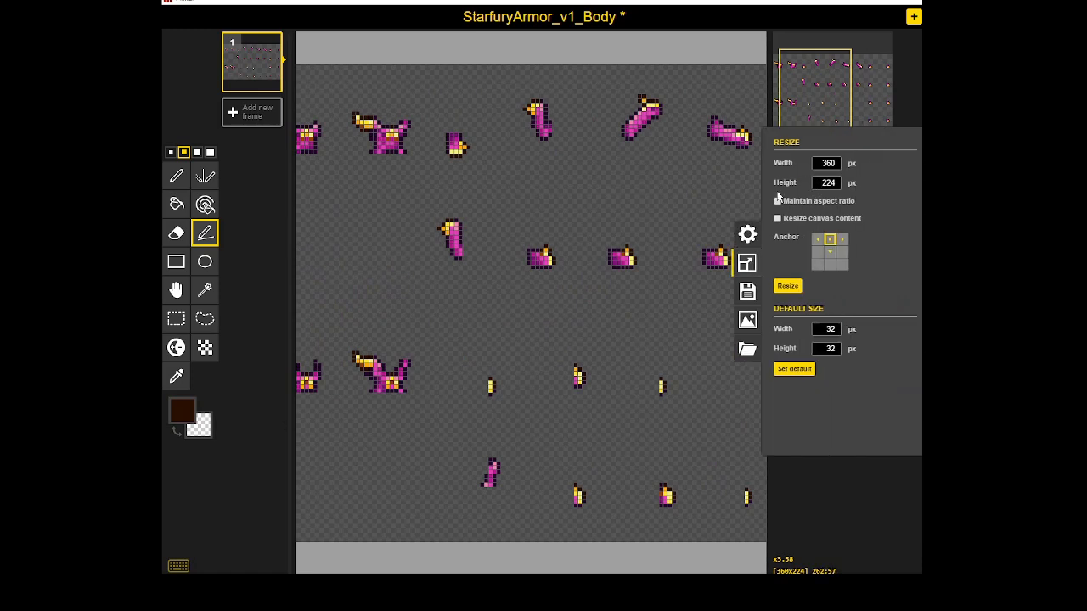
left_click(847, 498)
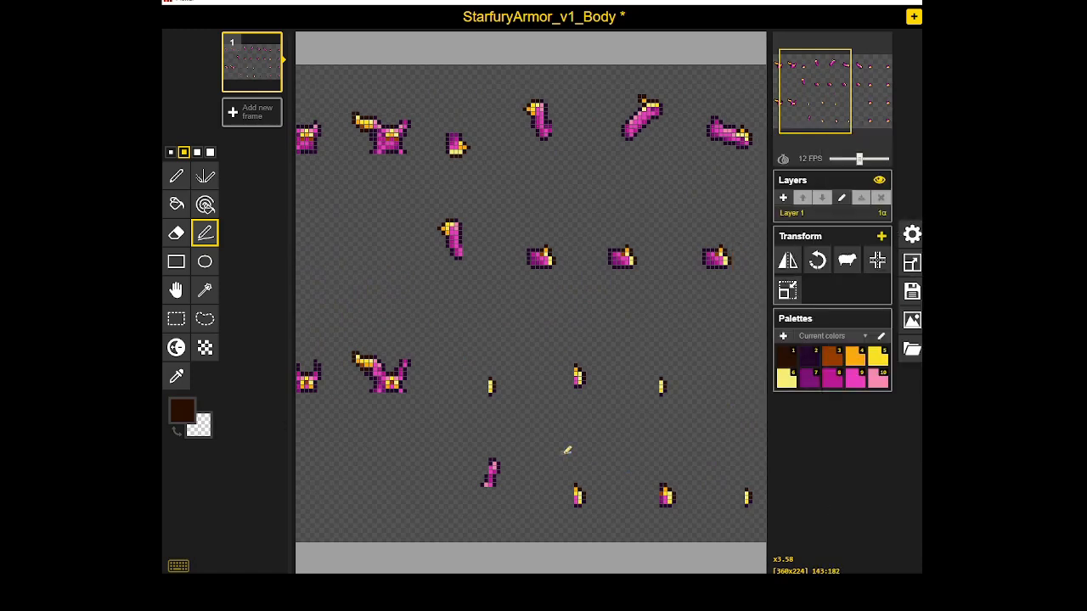
Step: Compare the spiked third-row torso sprites with the small arm and shoulder pieces in the lower two rows
scroll(558, 408, "up", 2)
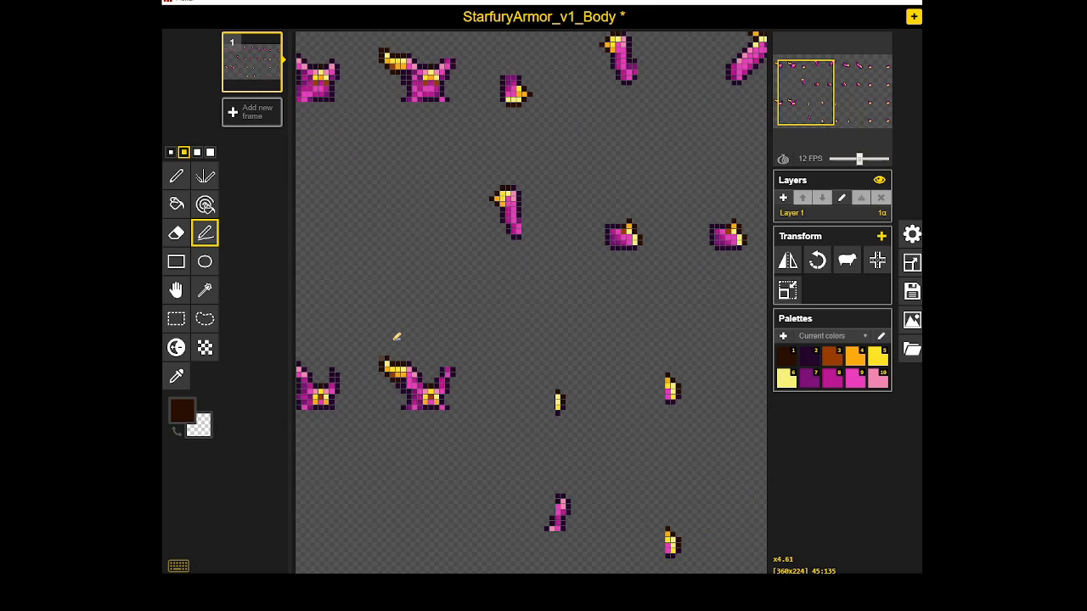
scroll(493, 313, "up", 2)
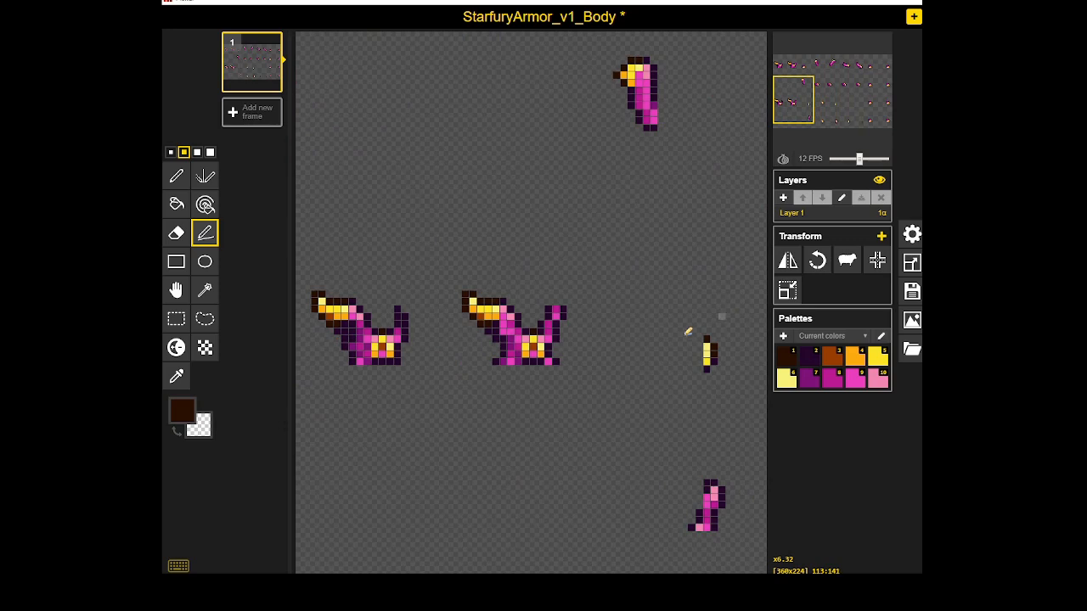
scroll(689, 331, "down", 1)
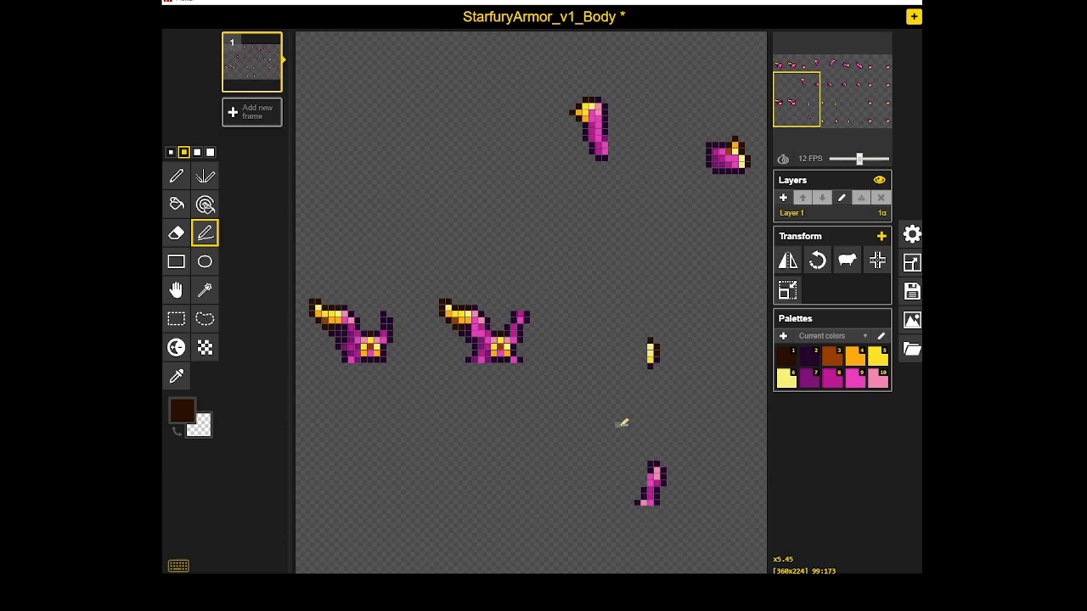
scroll(629, 356, "down", 5)
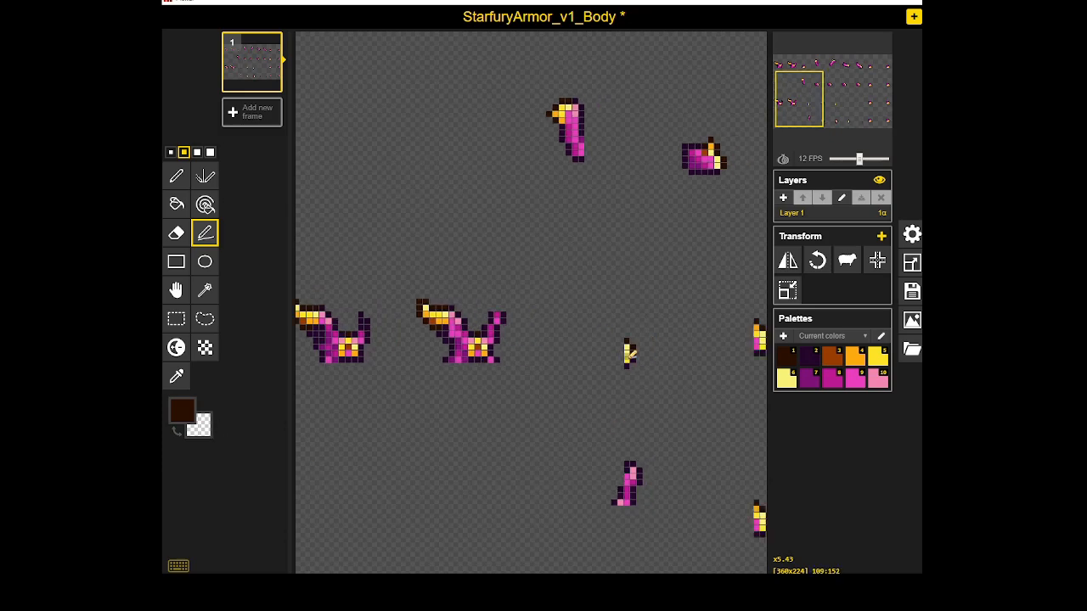
scroll(629, 355, "down", 1)
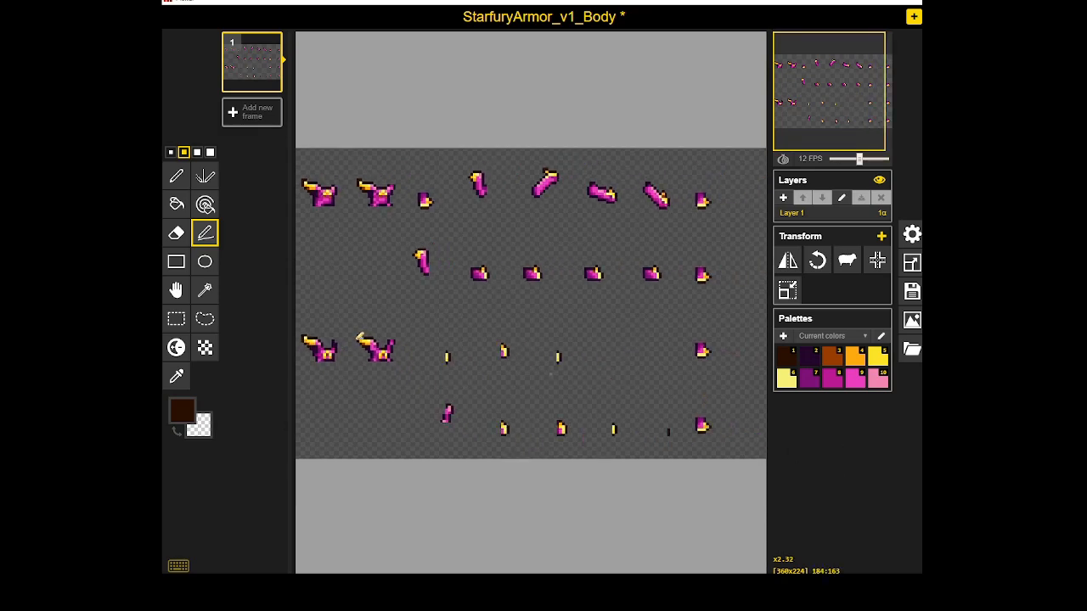
scroll(364, 338, "up", 3)
scroll(378, 332, "up", 3)
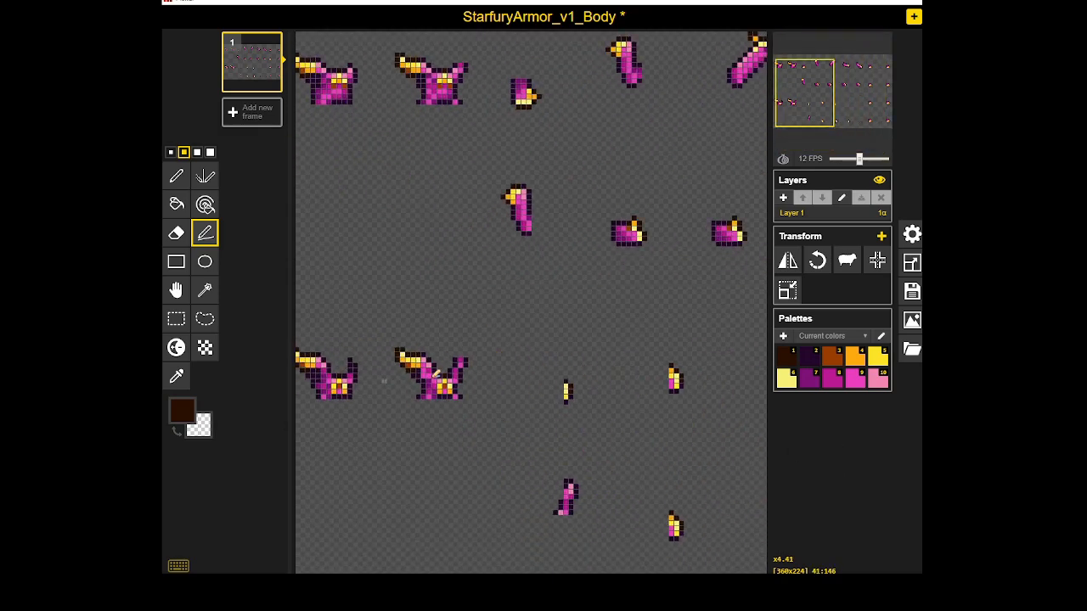
scroll(595, 387, "down", 1)
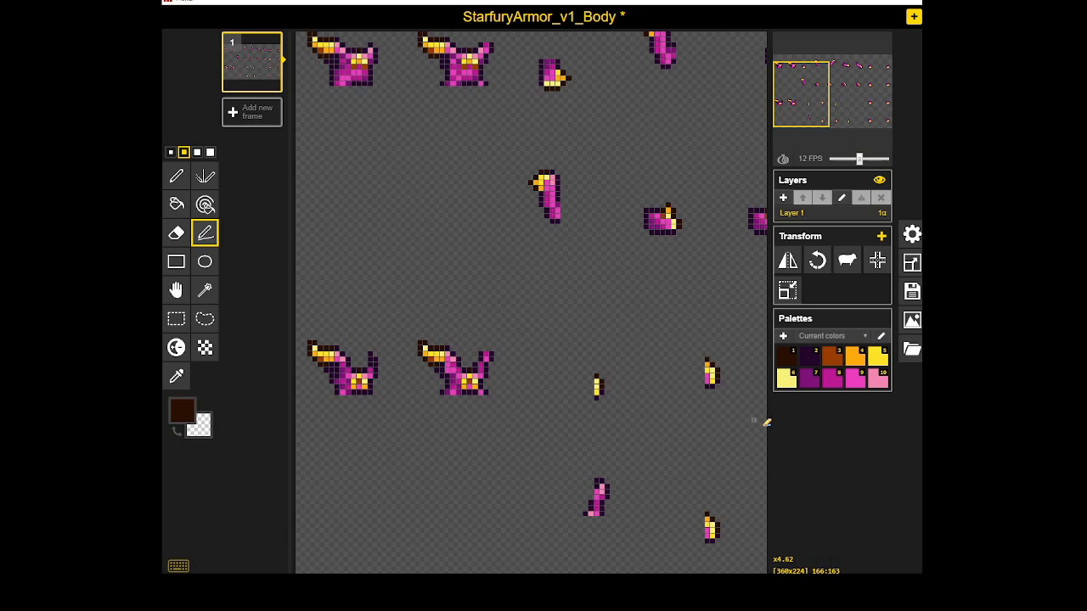
scroll(708, 413, "down", 1)
scroll(706, 413, "down", 1)
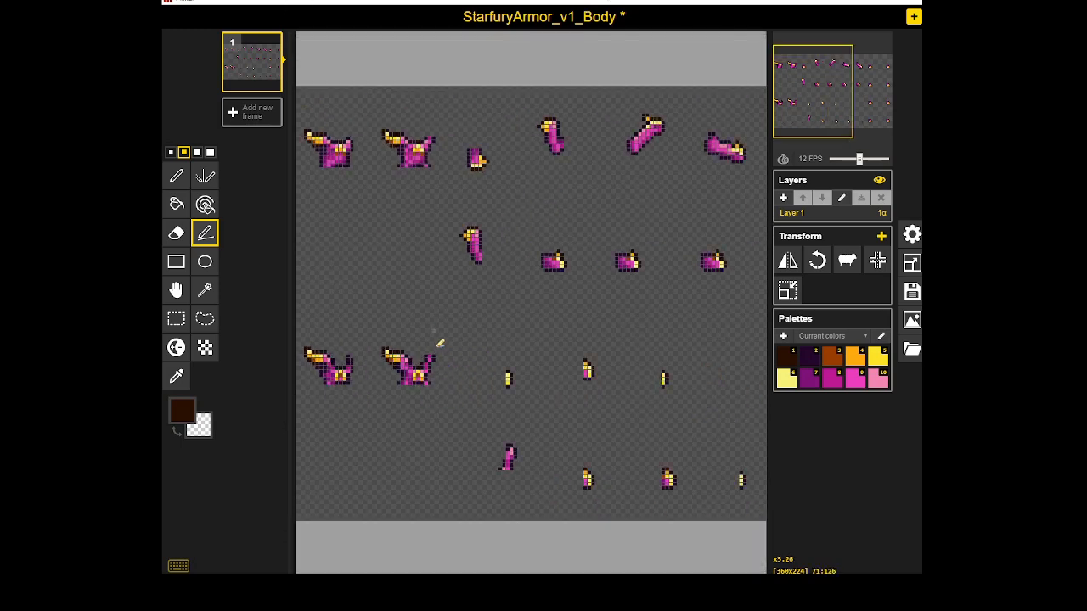
scroll(433, 352, "up", 1)
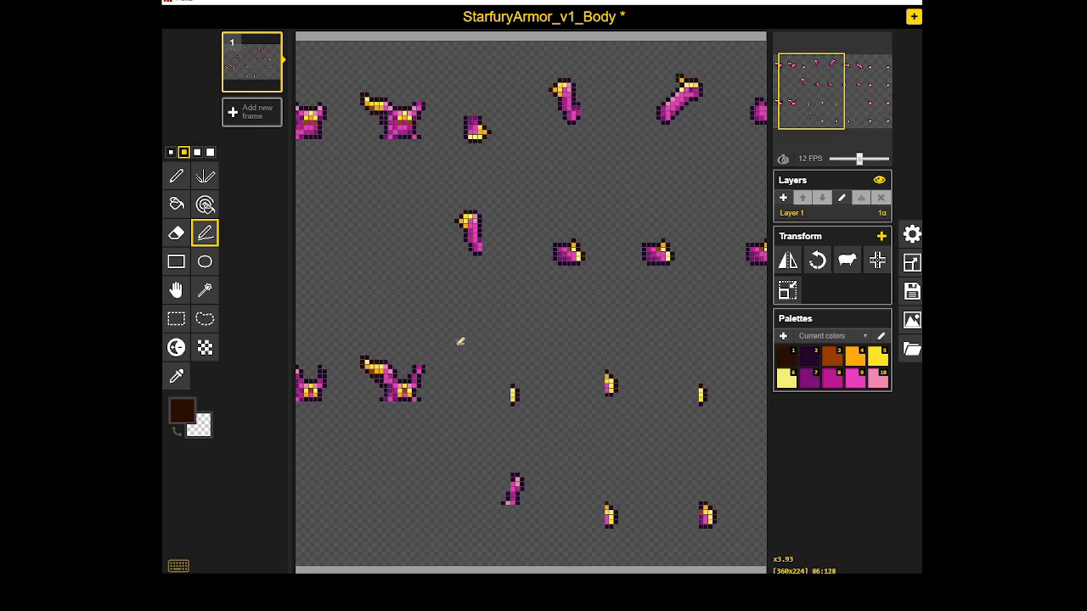
scroll(461, 342, "up", 4)
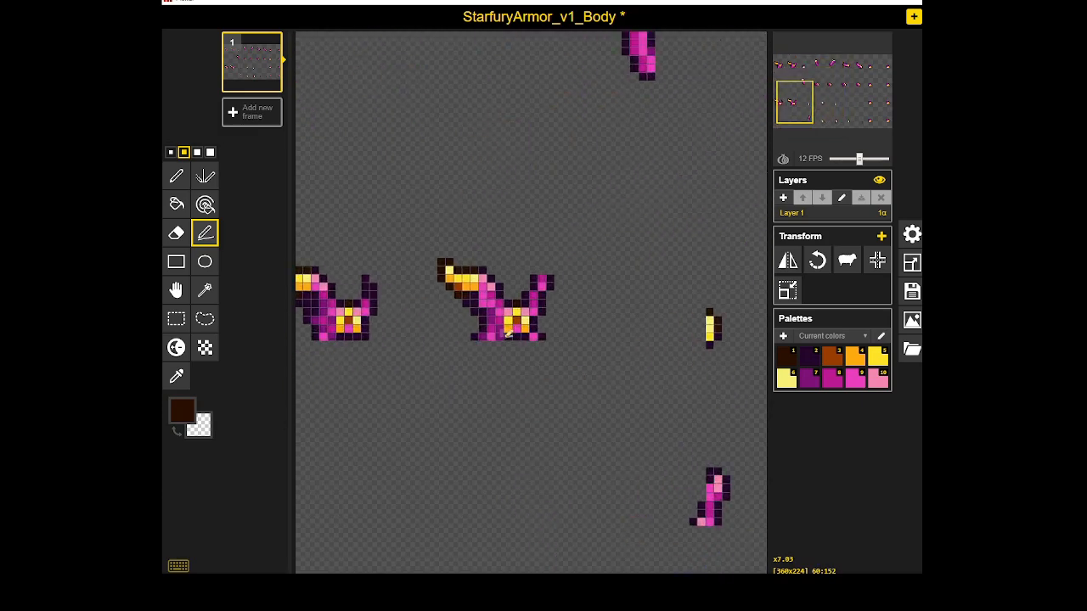
scroll(509, 334, "down", 5)
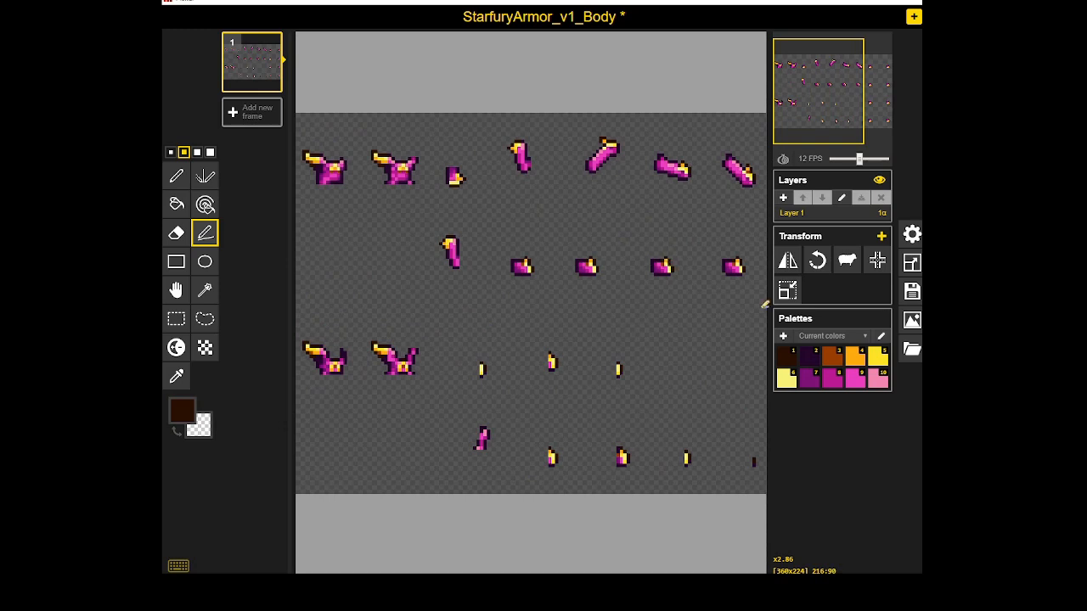
scroll(646, 293, "down", 1)
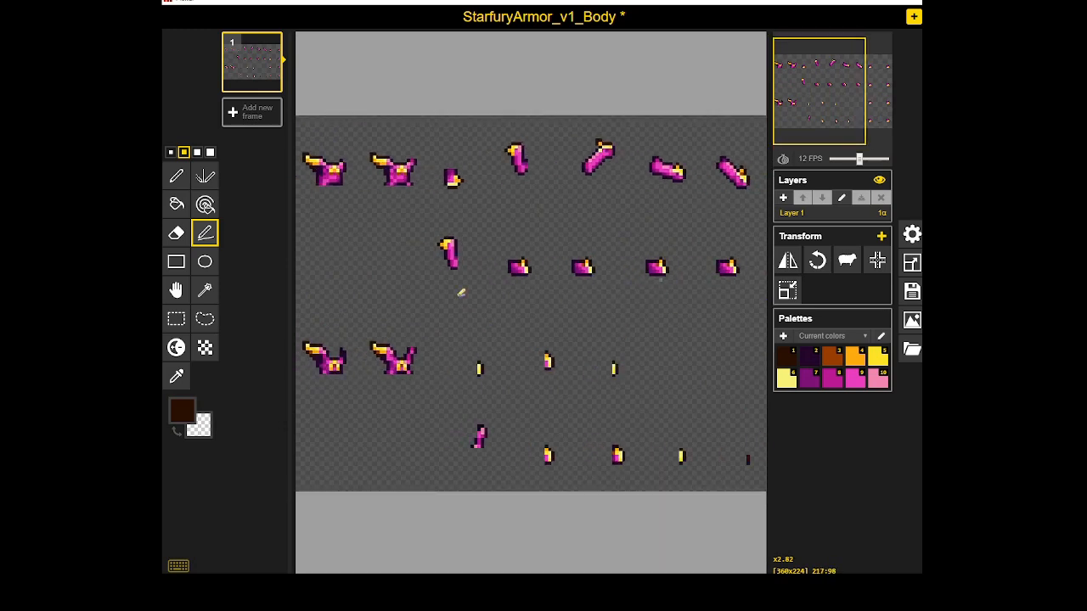